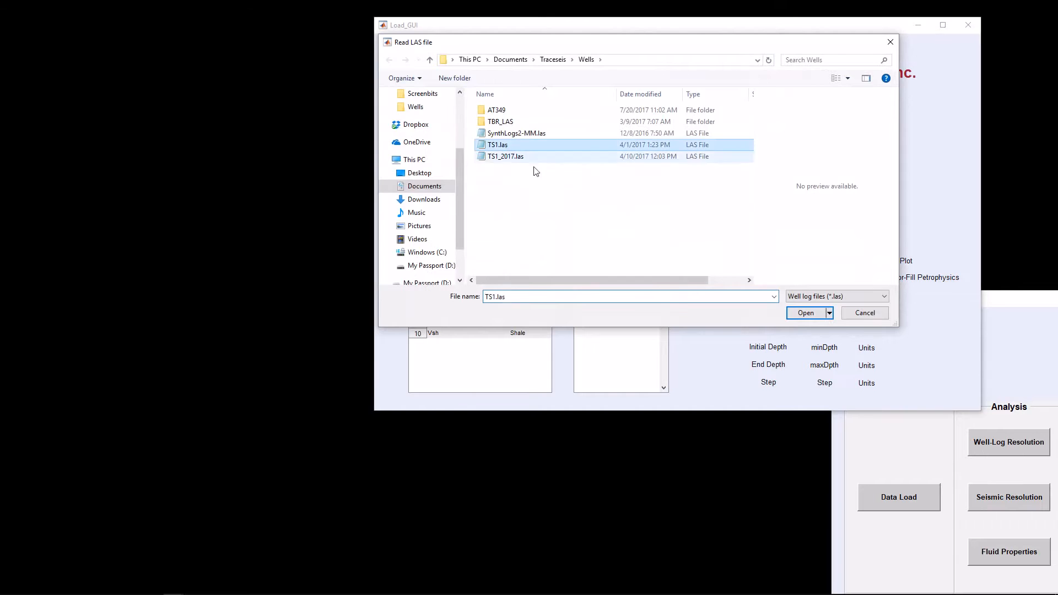
Open TS1.las for the new well, rename it Tut02 and set the well name to Tutorial 02.
left_click(806, 313)
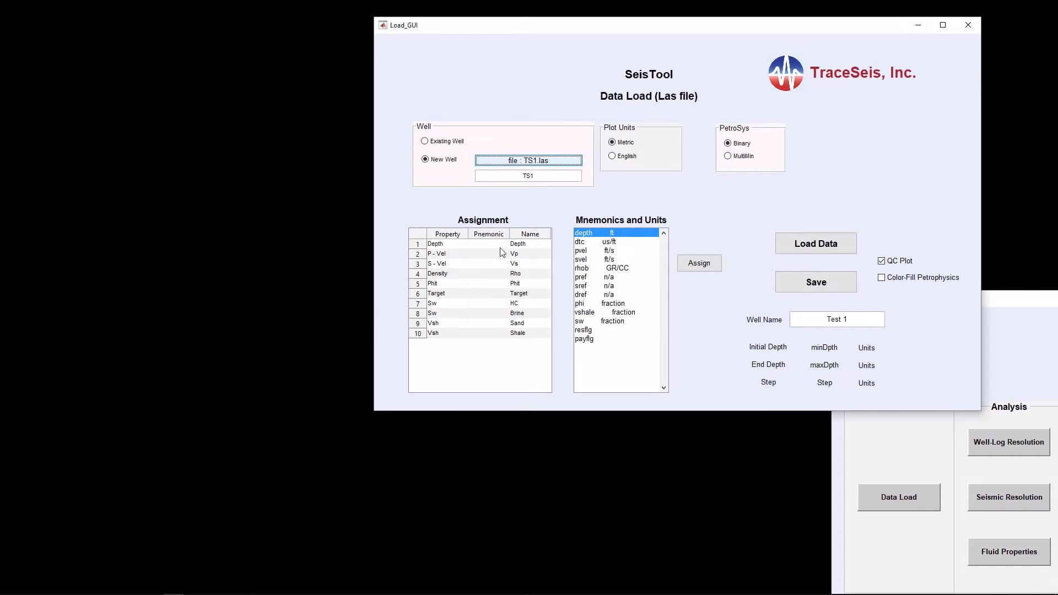
left_click(545, 176)
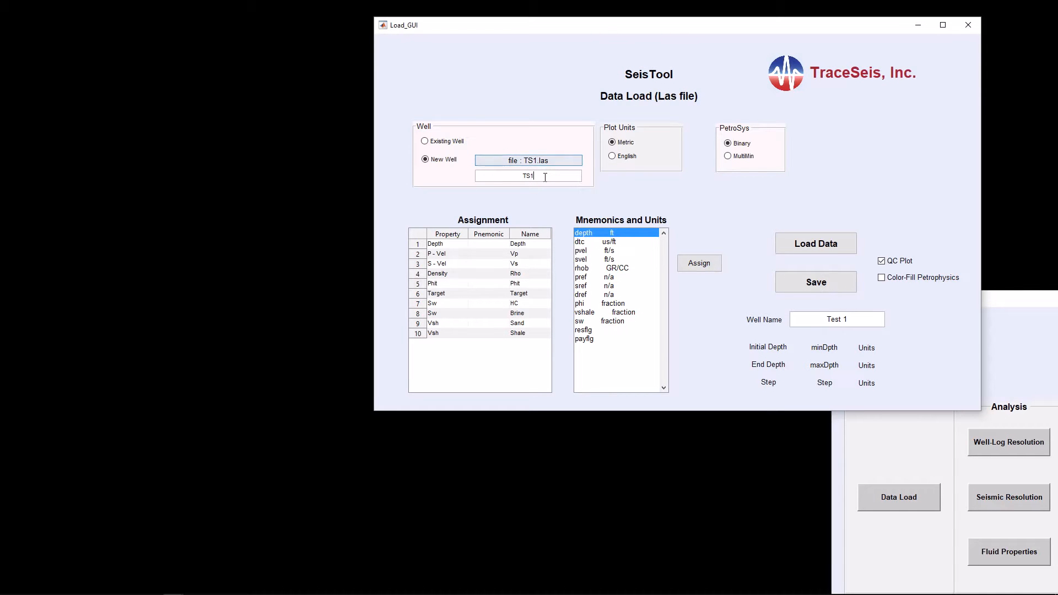
left_click_drag(544, 177, 516, 177)
type("Tut02")
left_click_drag(858, 317, 817, 320)
type("Tutorial 02")
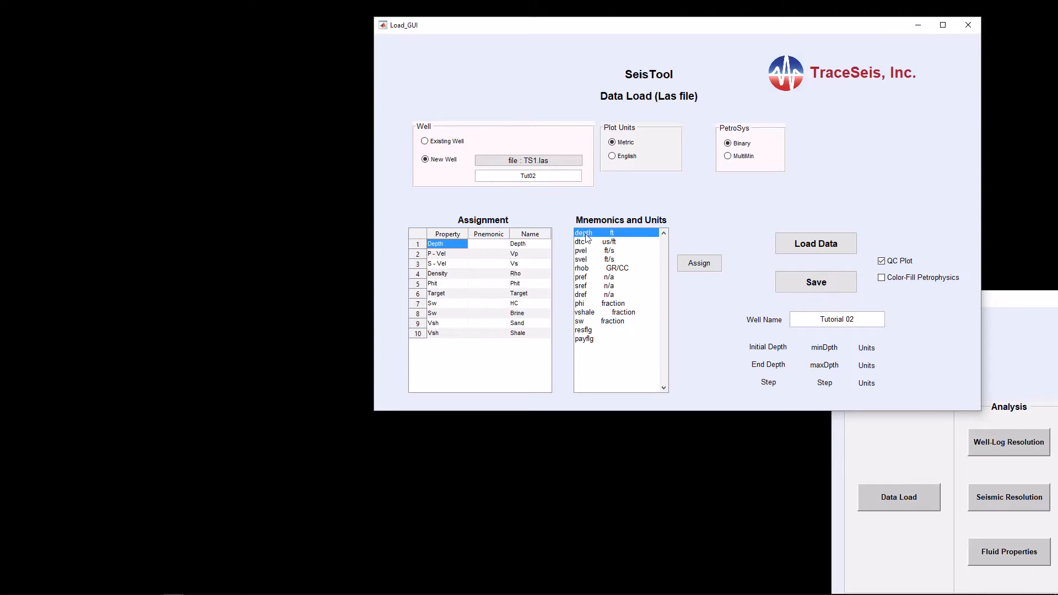
Assign the mnemonics depth, pvel and svel to the Depth, P - Vel and S - Vel properties.
left_click(695, 263)
left_click(446, 254)
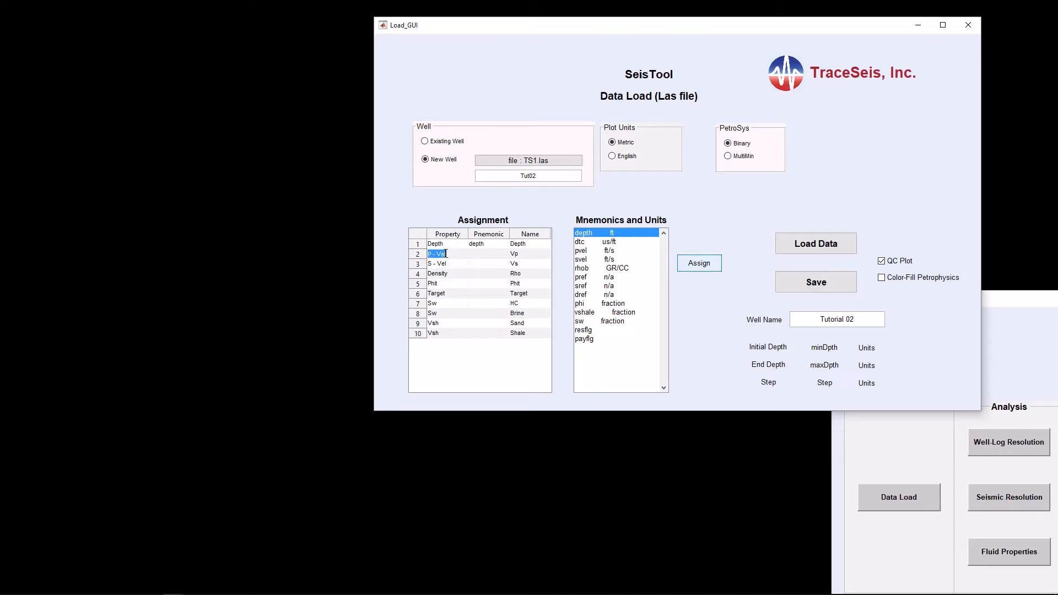
left_click(583, 251)
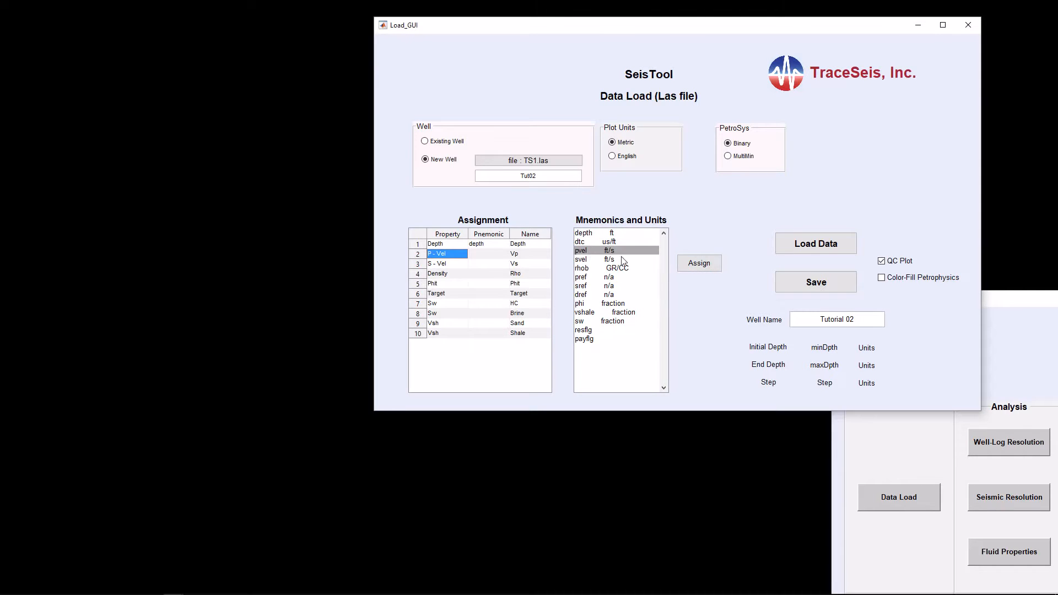
left_click(695, 266)
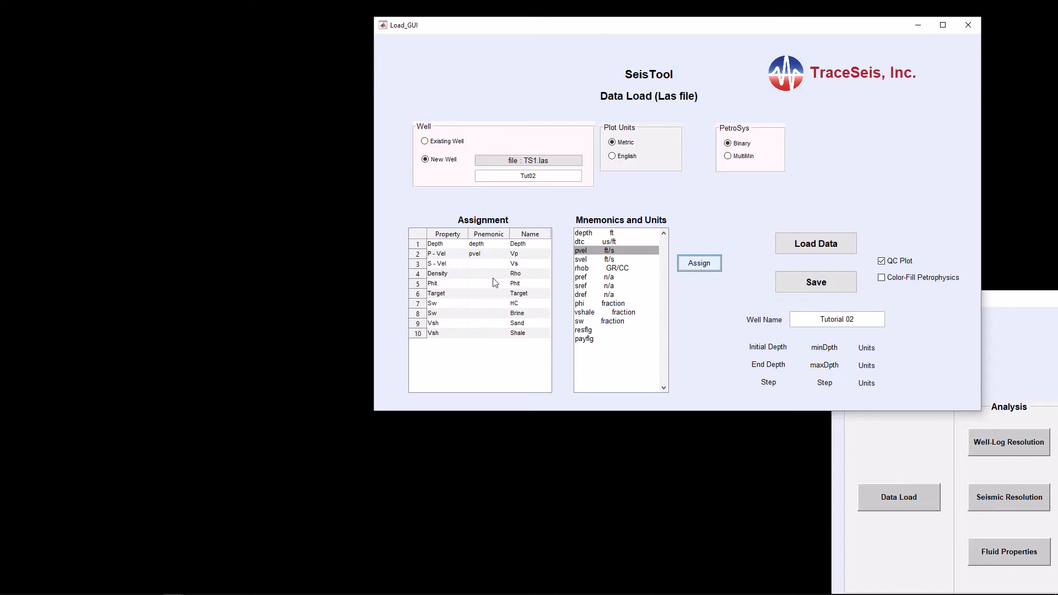
left_click(451, 263)
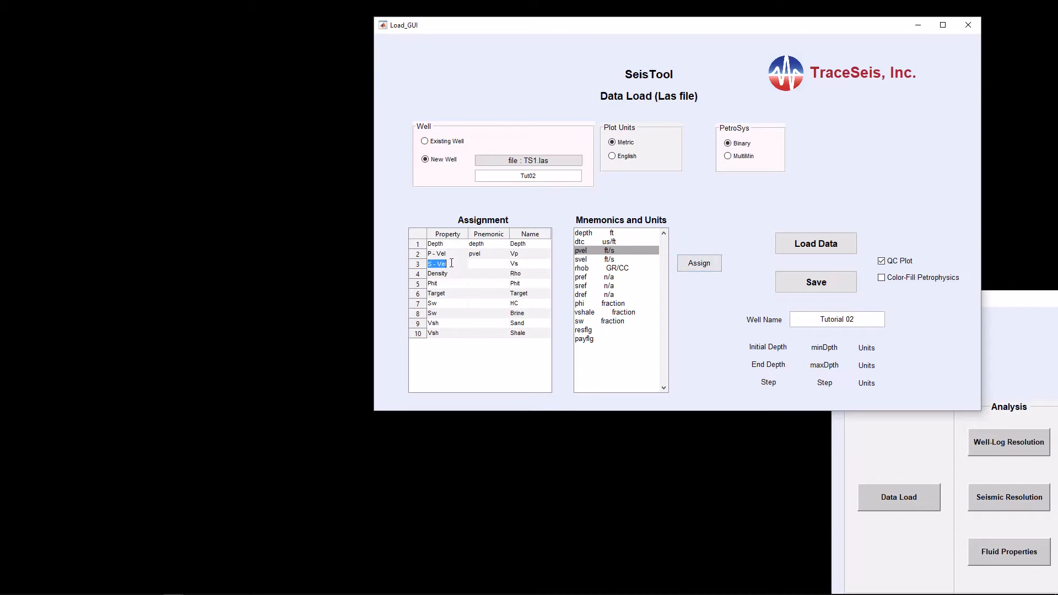
left_click(589, 259)
left_click(703, 264)
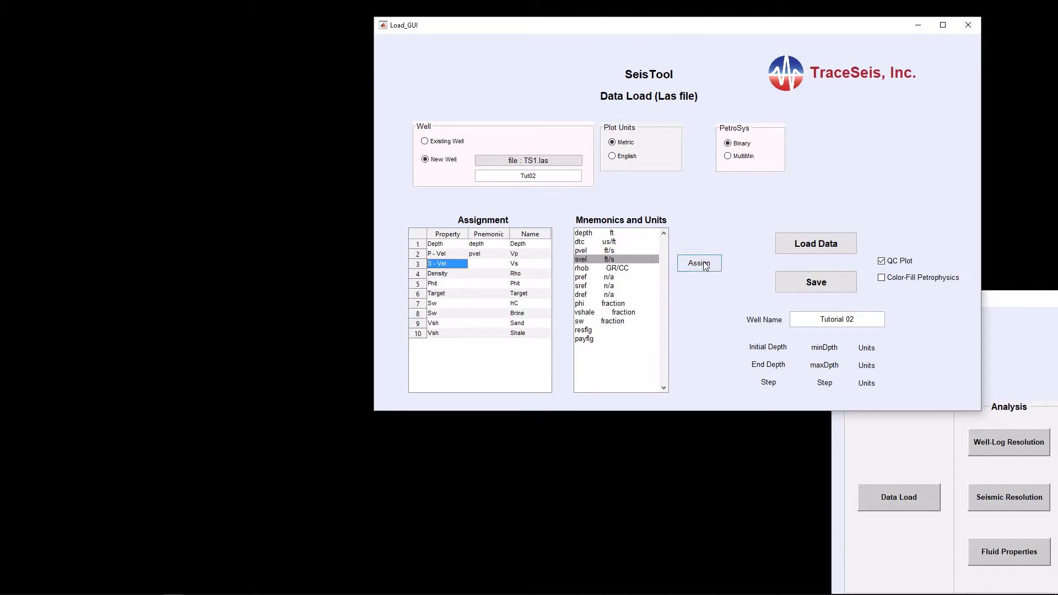
Assign the rhob mnemonic to Density and the phi mnemonic to Phit.
double_click(463, 274)
left_click(582, 269)
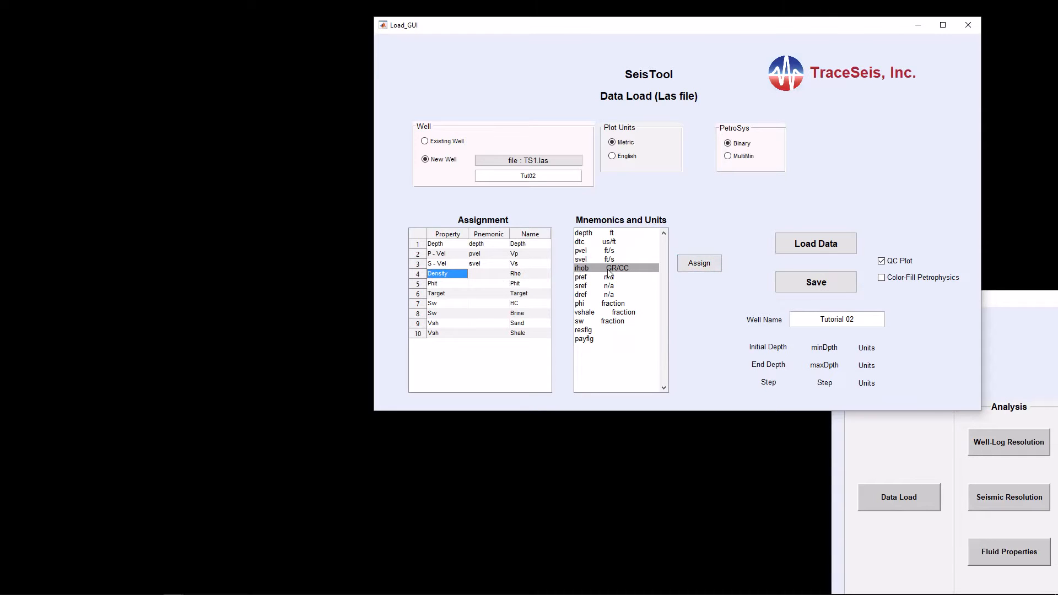
left_click(694, 265)
double_click(433, 285)
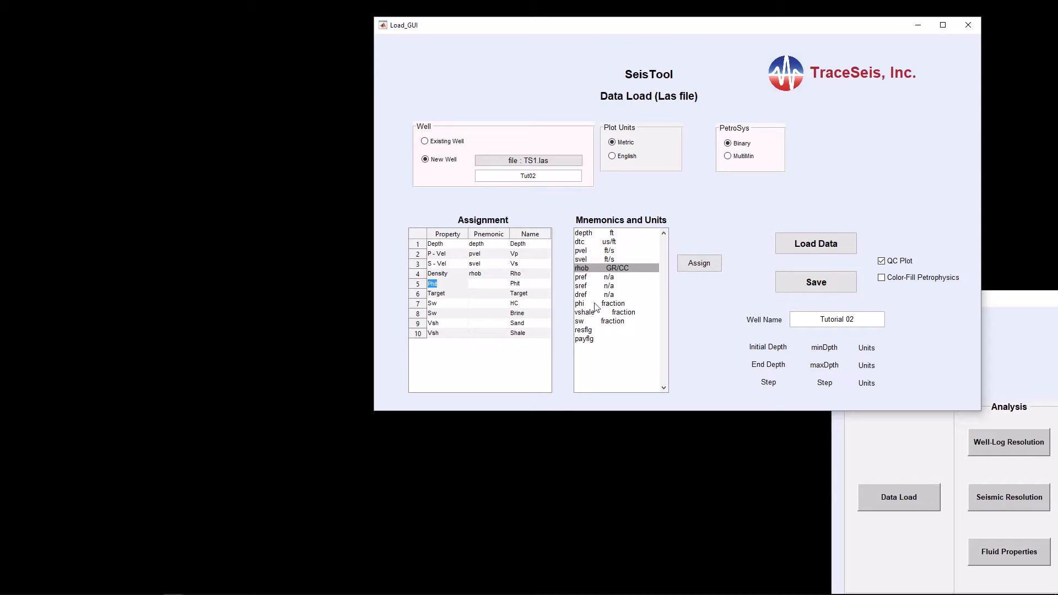
left_click(580, 303)
left_click(698, 263)
Assign the payflg mnemonic to the Target property and rename that entry Pay.
double_click(441, 293)
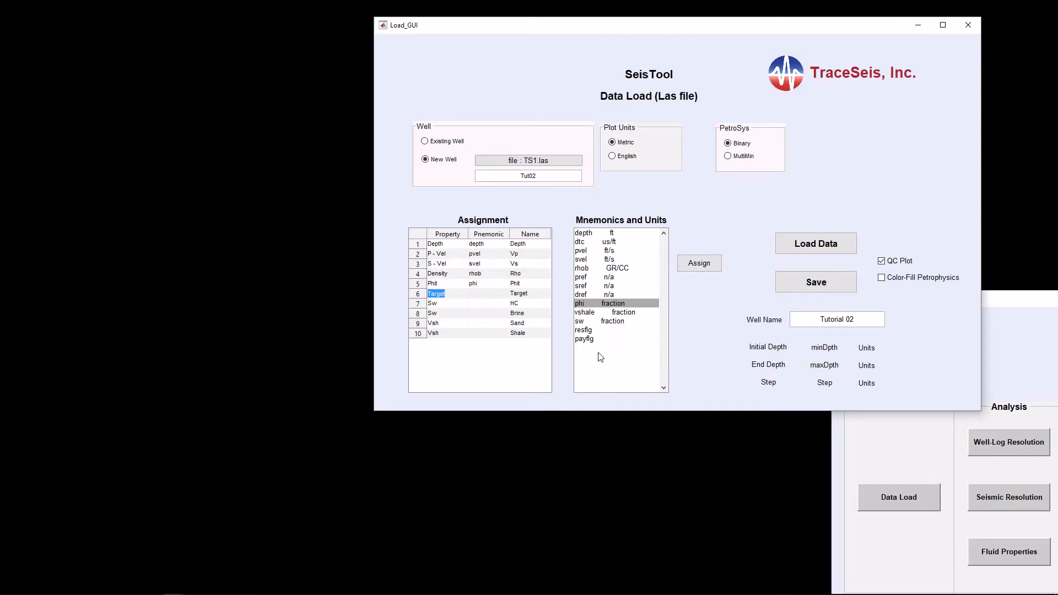
left_click(589, 339)
left_click(699, 263)
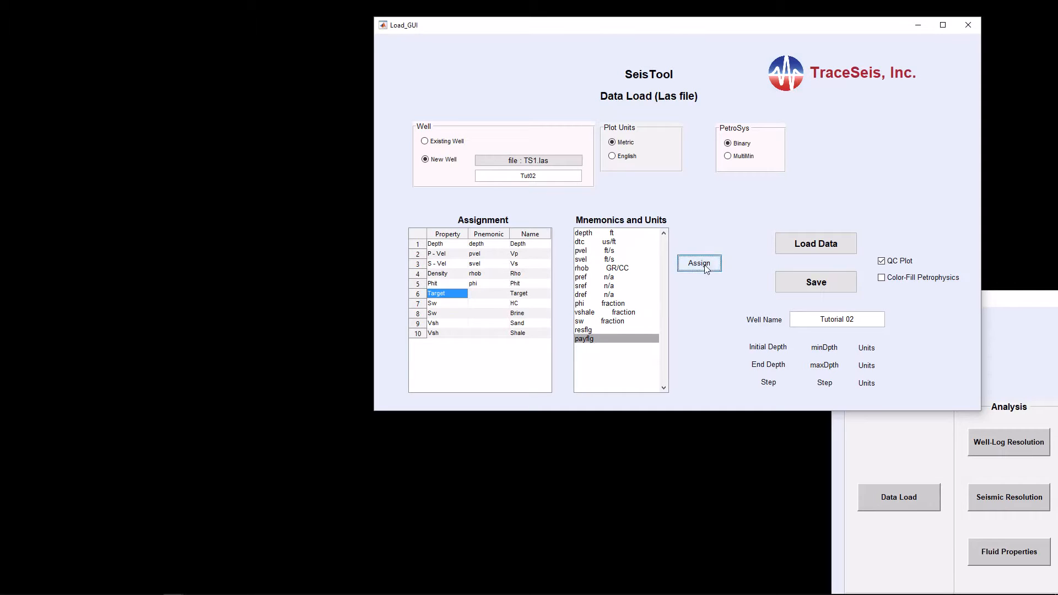
double_click(534, 294)
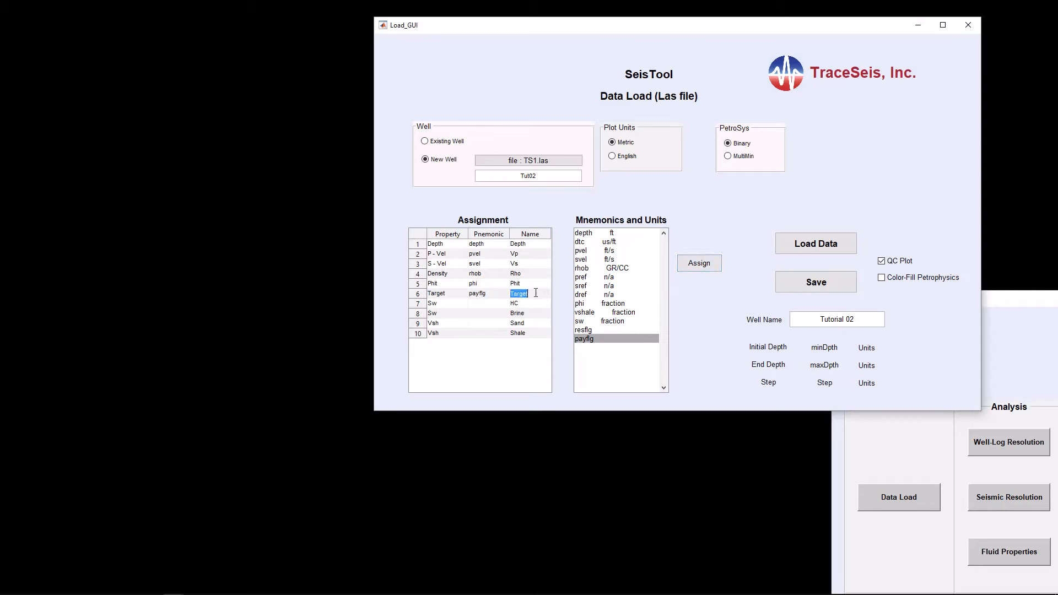
type("Pay")
Assign the sw mnemonic to both Sw properties, HC and Brine.
left_click(490, 304)
left_click(587, 325)
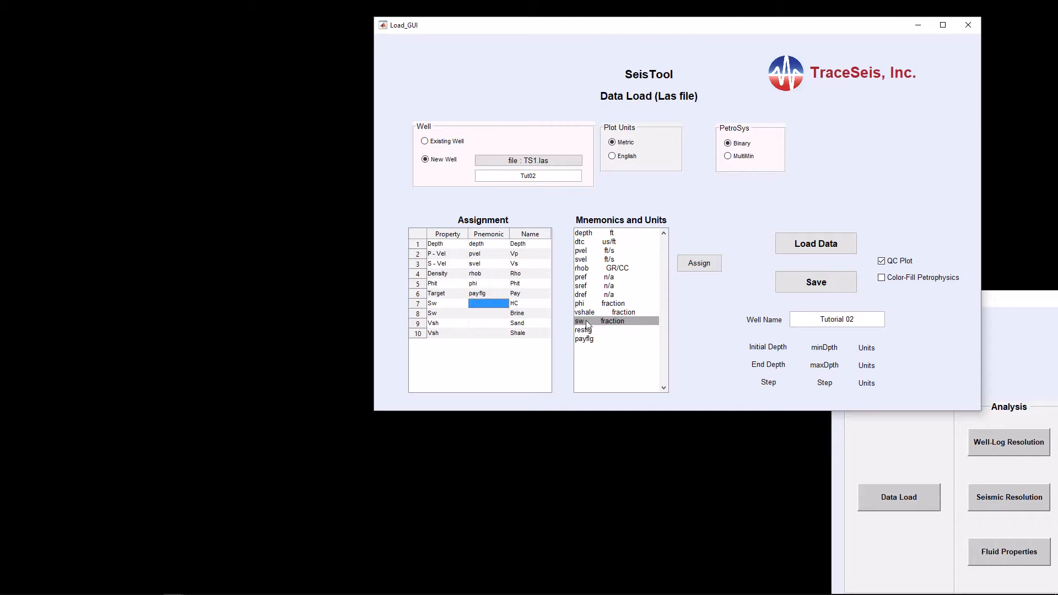
left_click(707, 265)
left_click(481, 313)
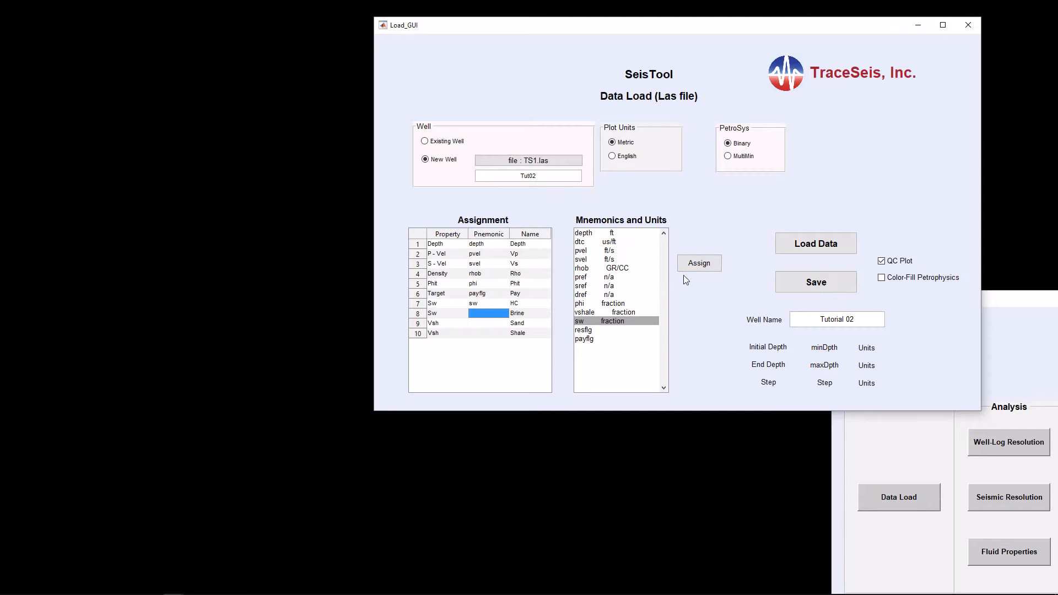
left_click(704, 265)
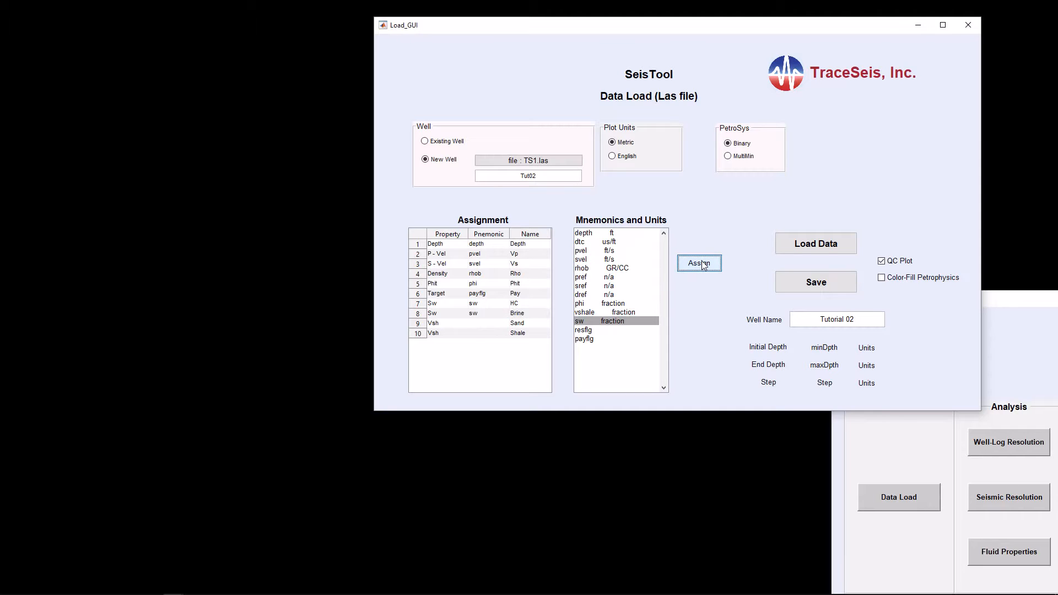
Rename the HC entry of the Sw property to Gas.
double_click(522, 305)
double_click(524, 303)
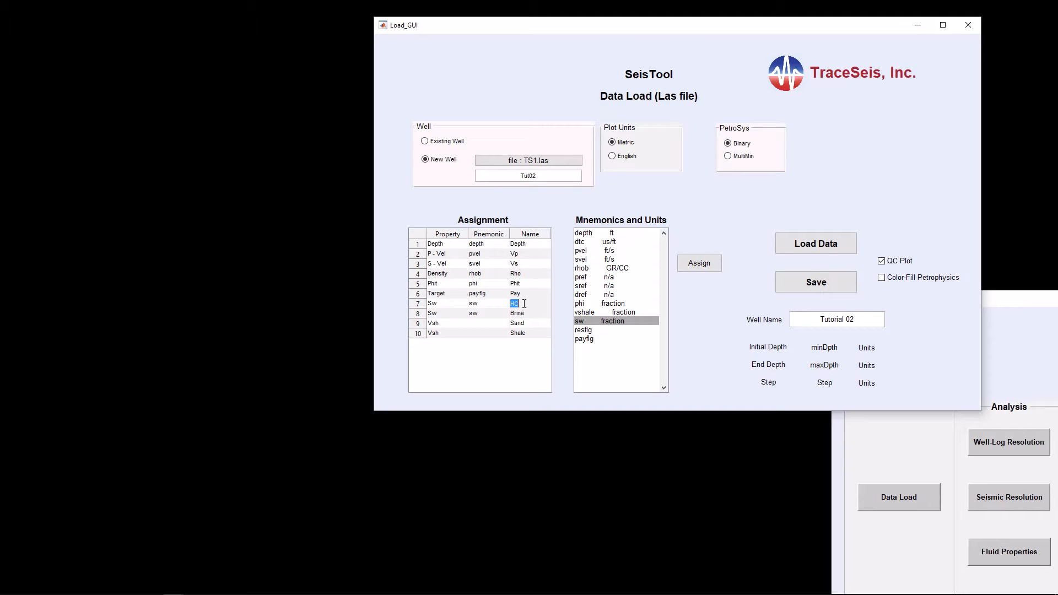
type("Gas")
key("Return")
Assign the vshale mnemonic to both Vsh properties, Sand and Shale.
double_click(480, 324)
left_click(581, 312)
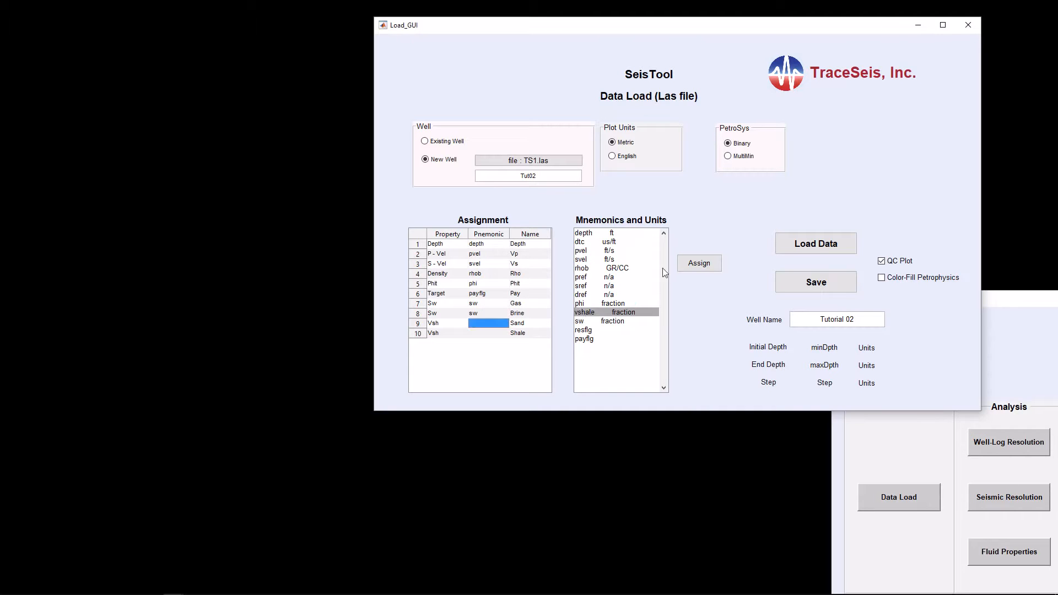
left_click(699, 263)
double_click(489, 333)
left_click(592, 312)
left_click(703, 267)
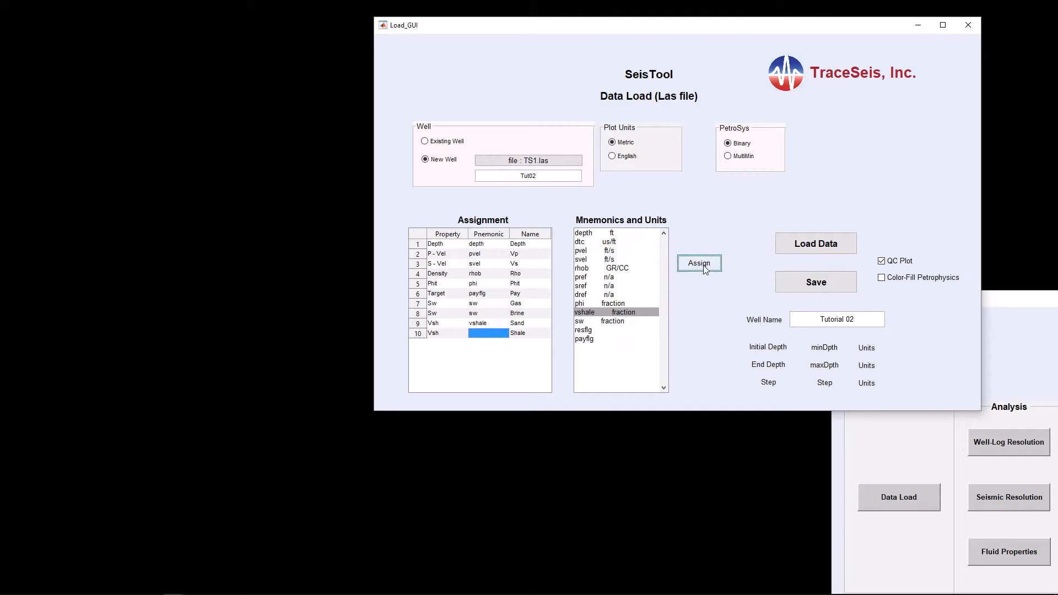
Rename the Sand entry of the Vsh property to Ss.
double_click(531, 323)
type("Ss")
double_click(530, 333)
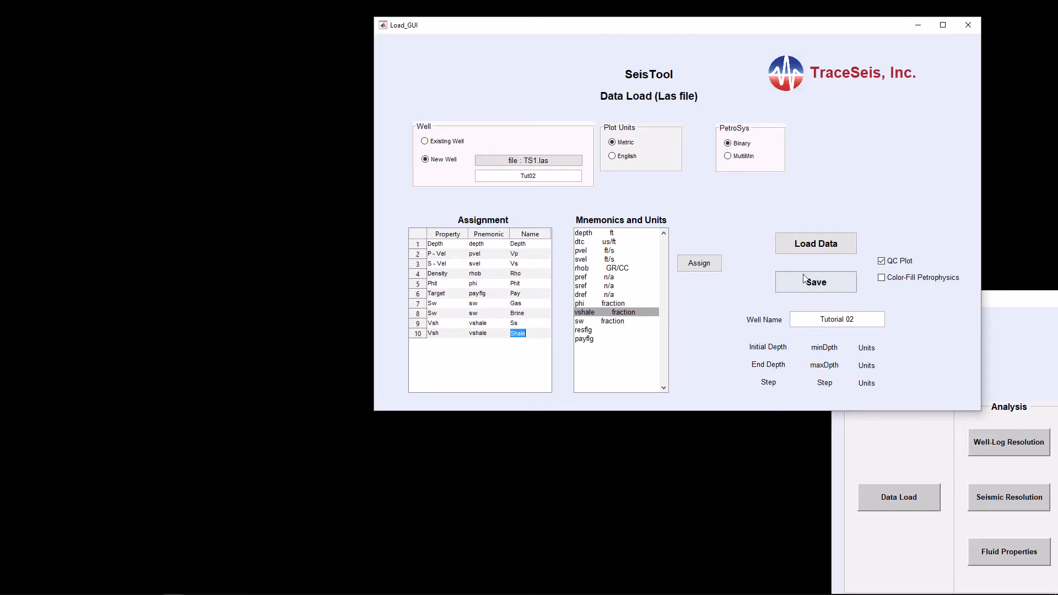
Load the assigned well data and close its input QC plot after viewing it.
left_click(819, 246)
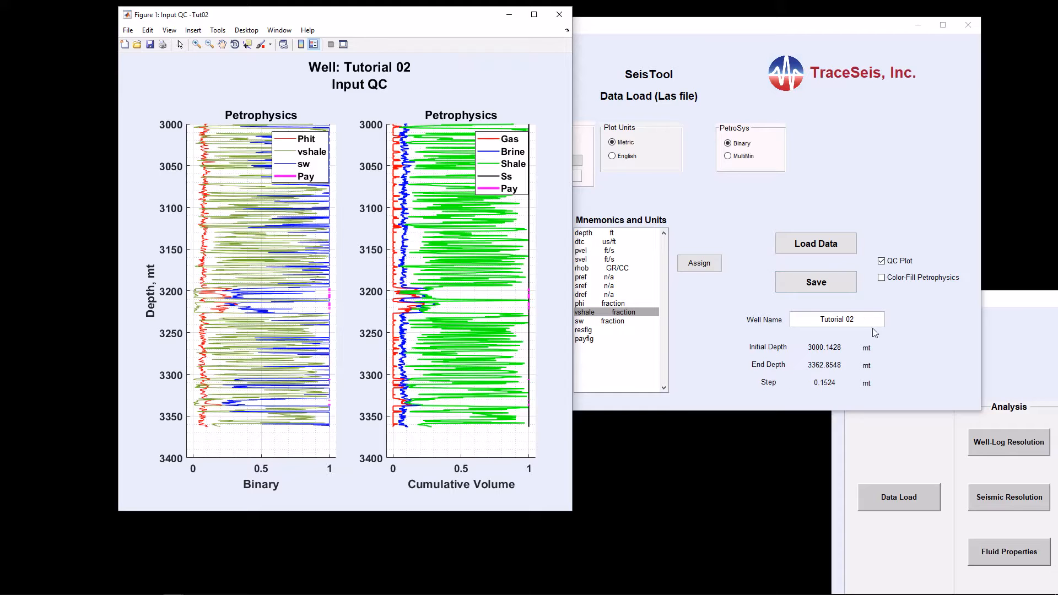
left_click(559, 14)
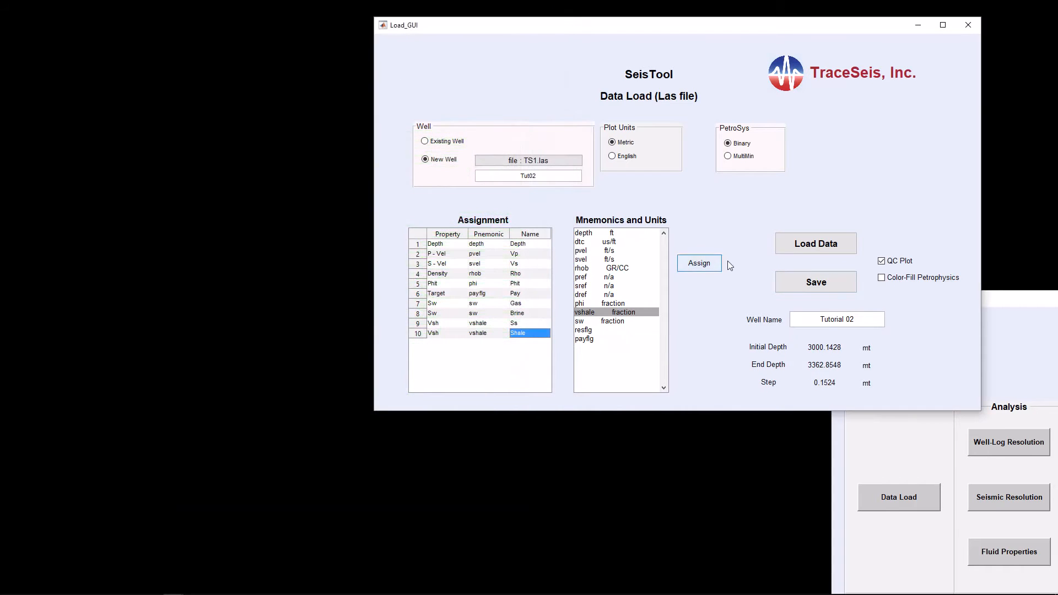
Enable Color-Fill Petrophysics, reload the data to generate the filled QC plot, and close the plot and its notice.
left_click(882, 277)
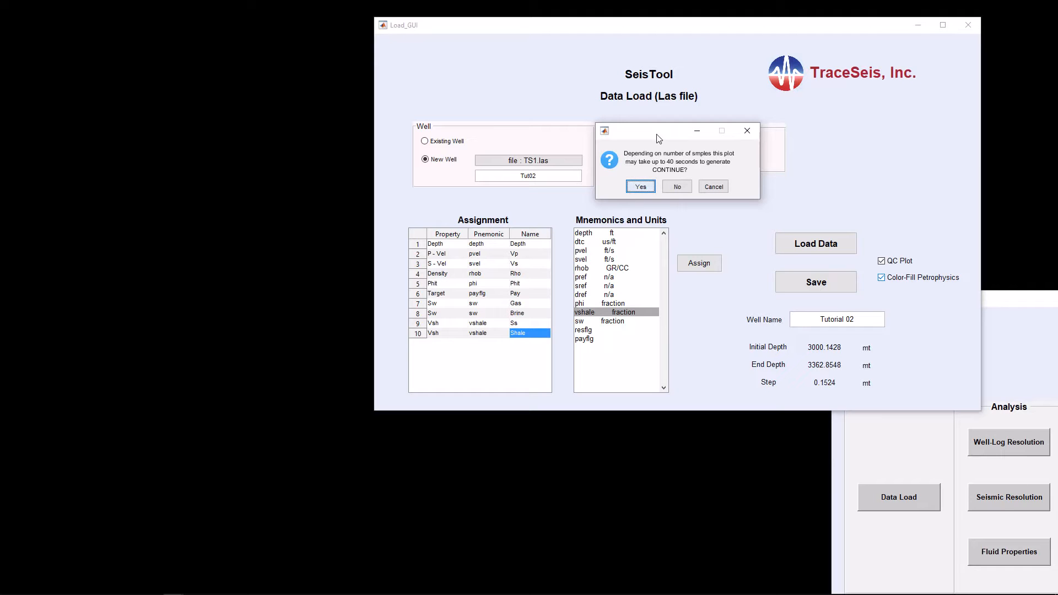
left_click(641, 187)
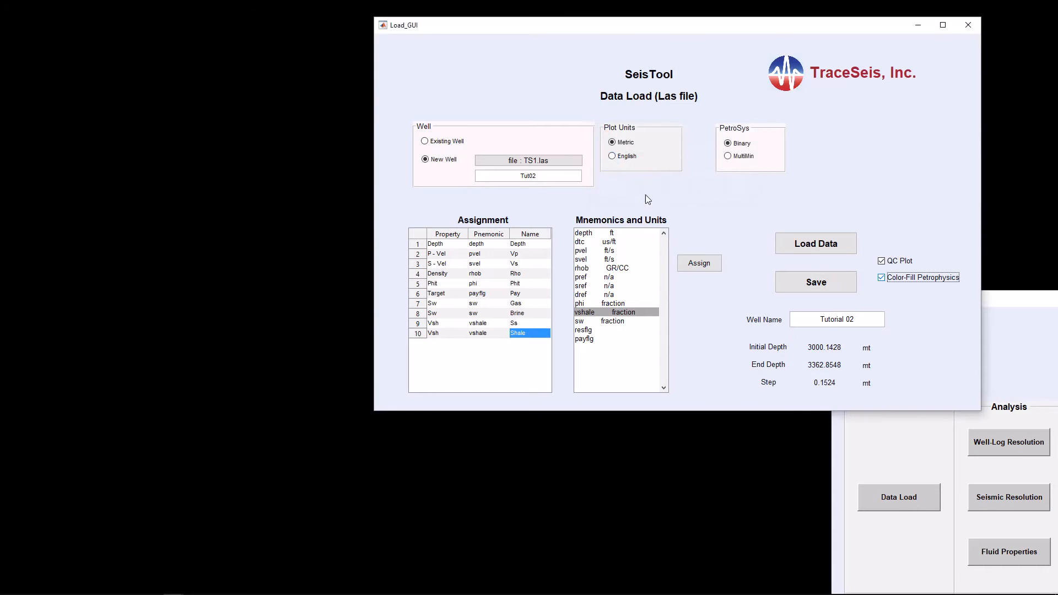
left_click(803, 244)
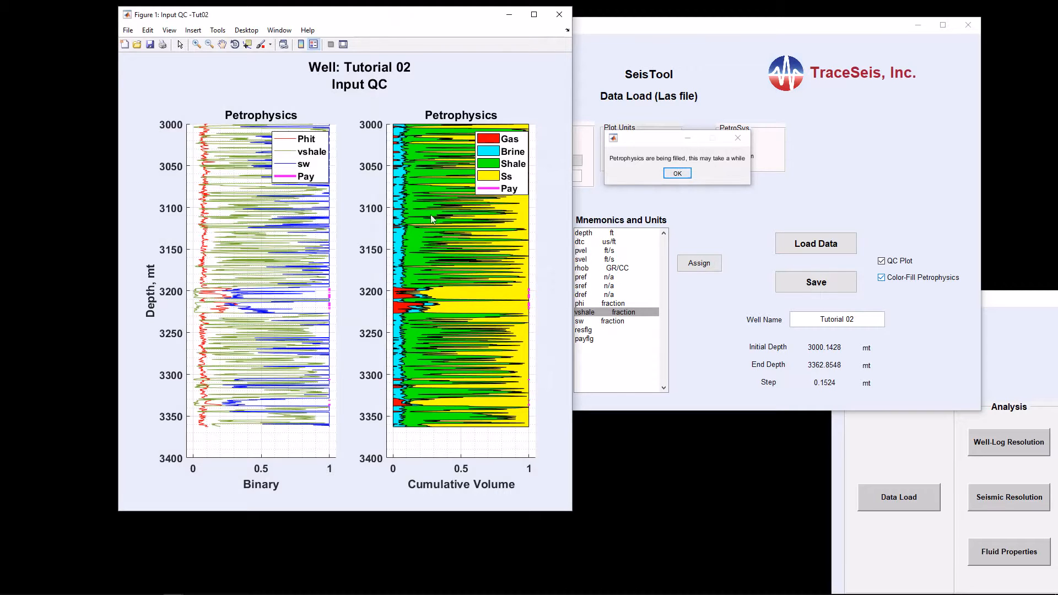
left_click(559, 14)
left_click(677, 174)
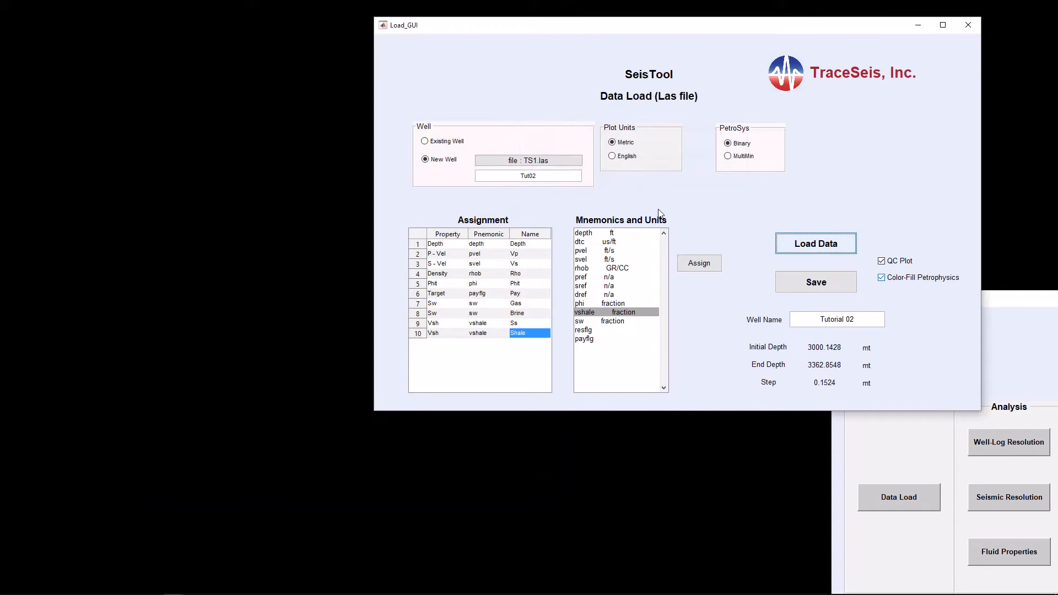
Save the Tut02 well and check for it in the list of existing wells.
left_click(821, 285)
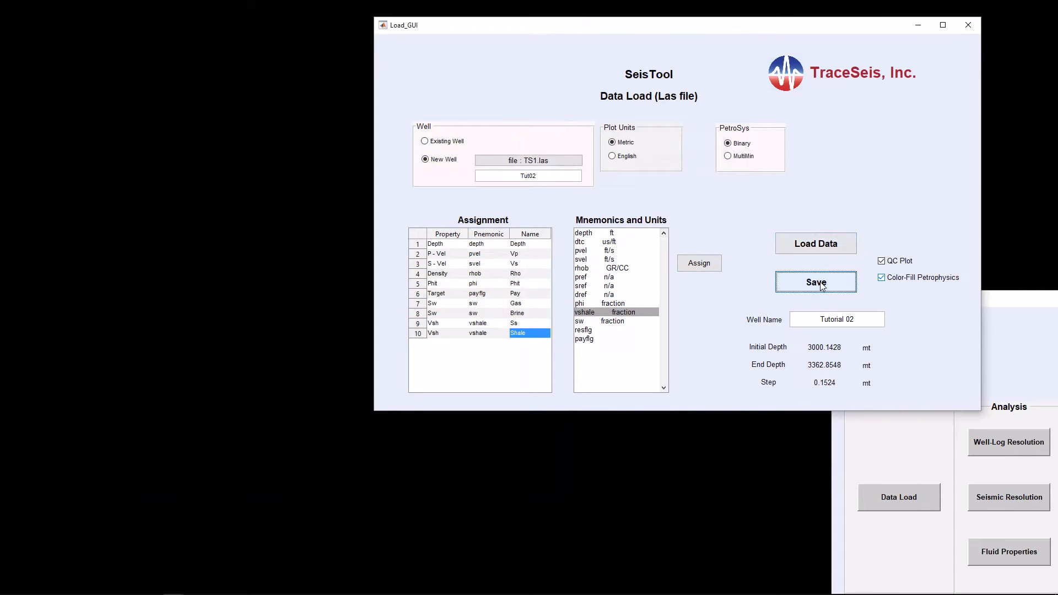
left_click(425, 141)
left_click(562, 141)
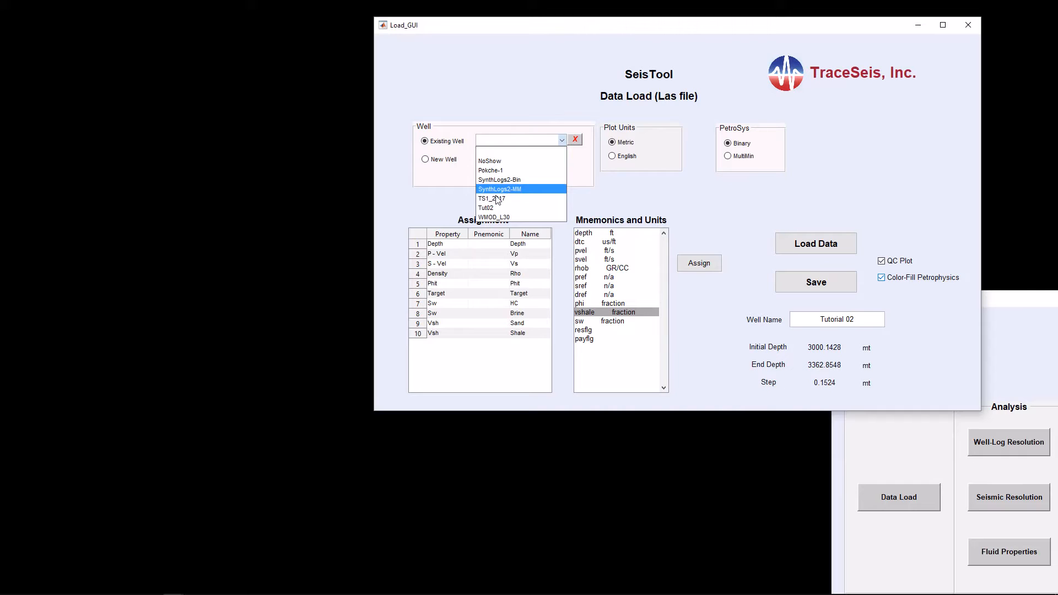
left_click(522, 108)
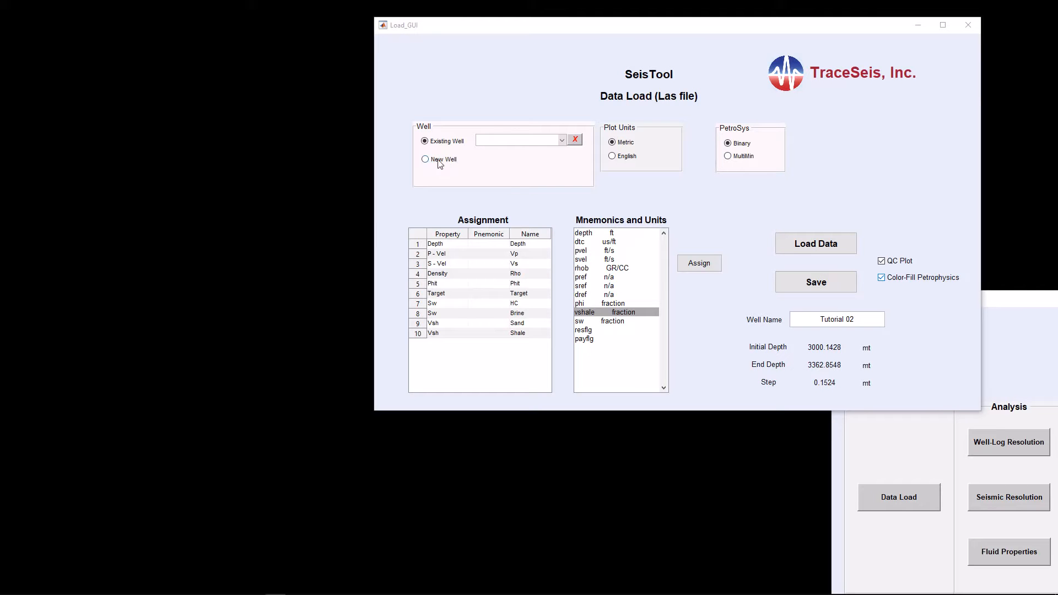
Open SynthLogs2-MM.las as a new well and set its petrophysical system to MultiMin.
left_click(728, 156)
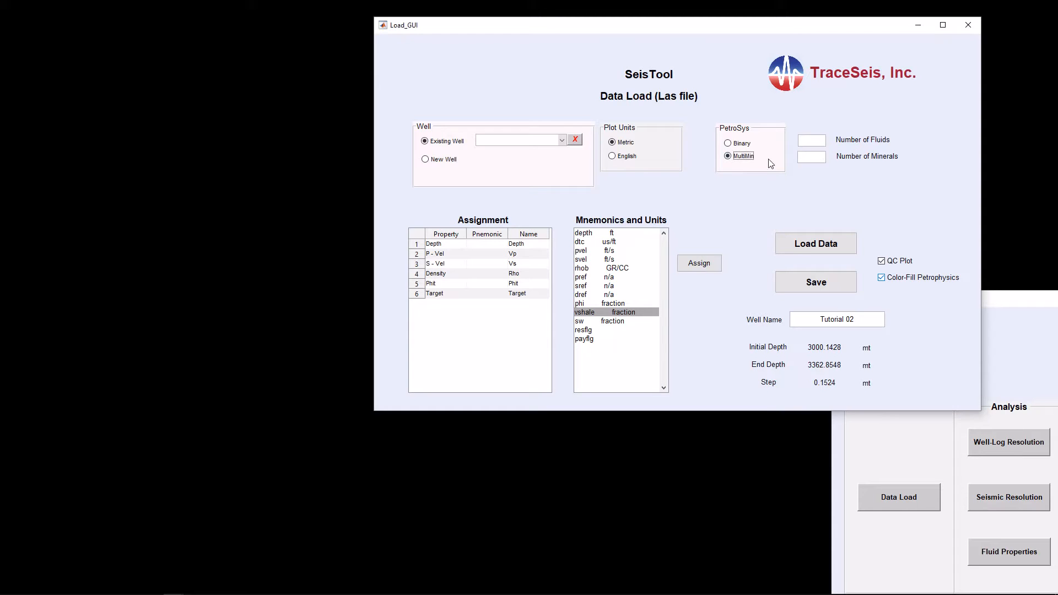
left_click(424, 160)
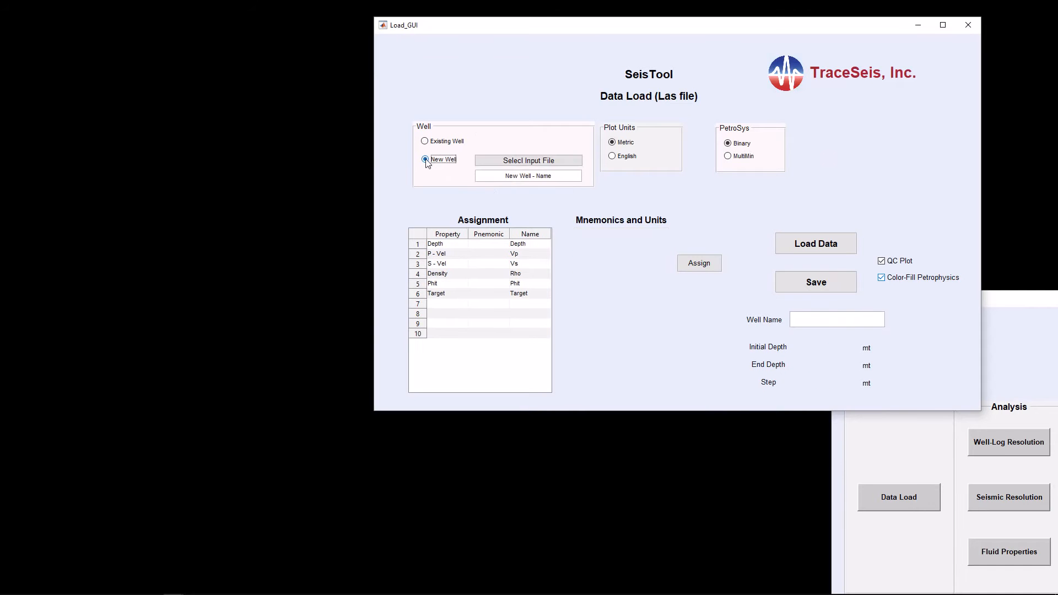
left_click(529, 161)
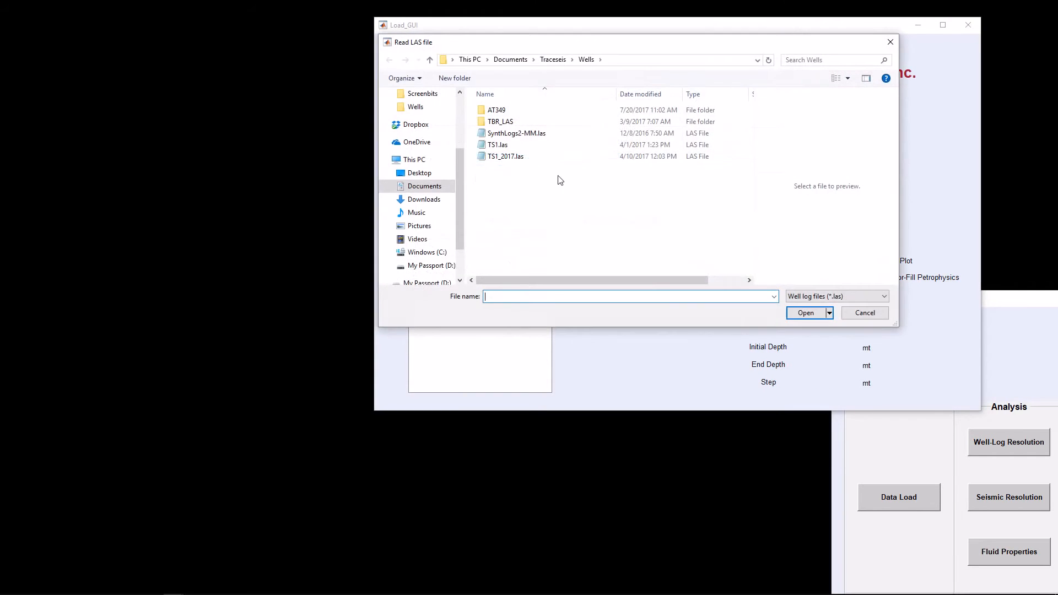
left_click(530, 137)
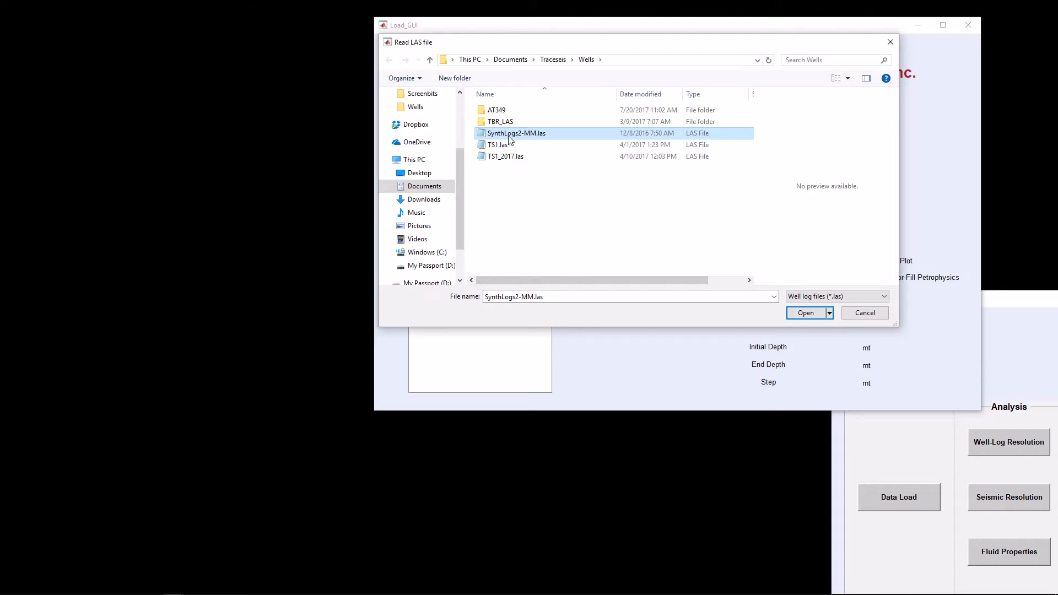
left_click(805, 313)
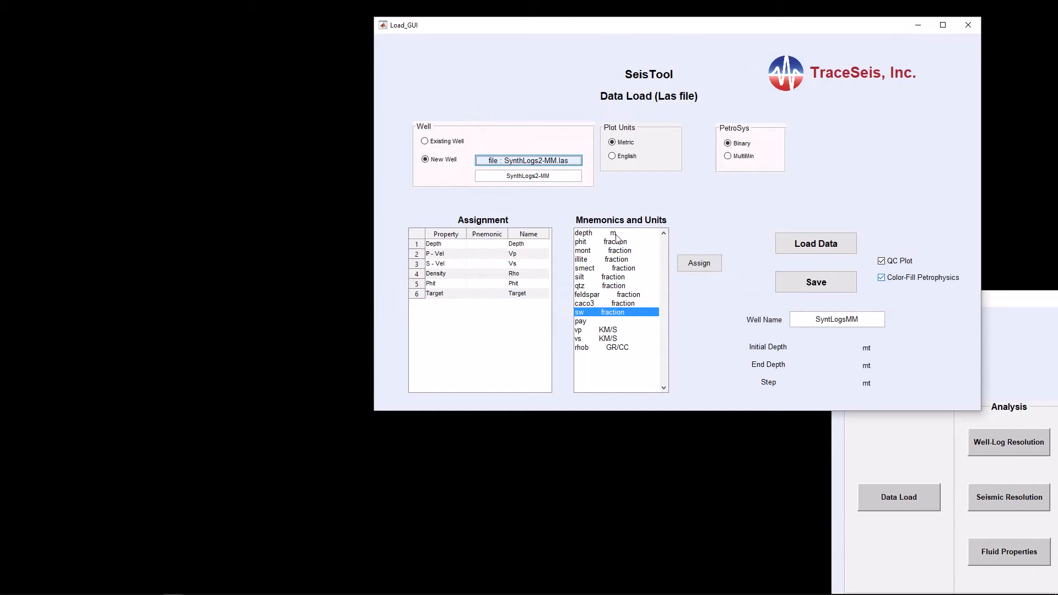
left_click(728, 156)
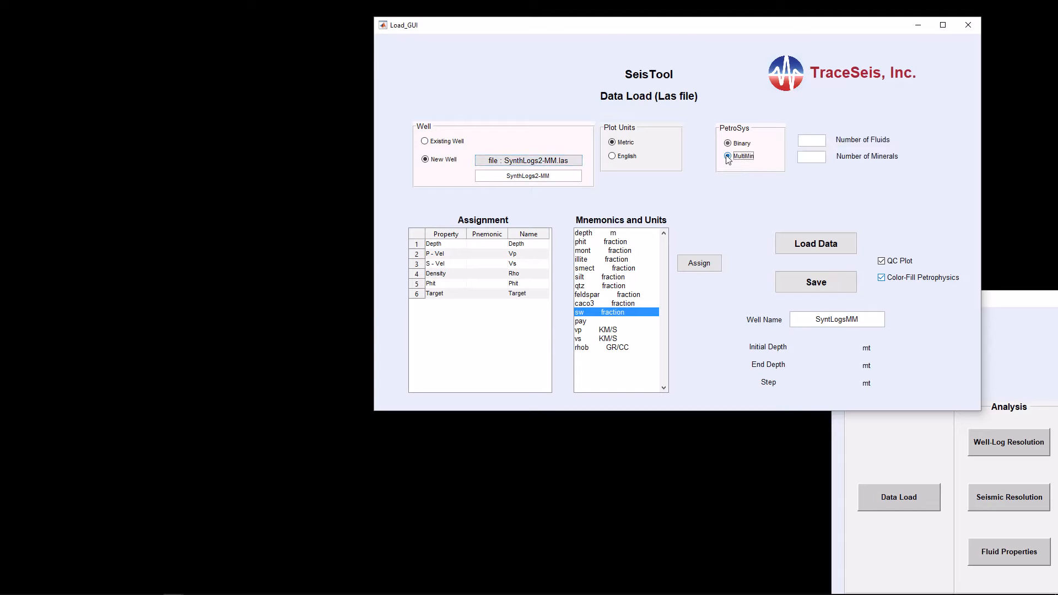
Go through the mineral logs from mont to caco3, and set the well to 7 minerals and 2 fluids.
left_click(586, 251)
left_click(586, 261)
left_click(586, 269)
left_click(586, 278)
left_click(587, 286)
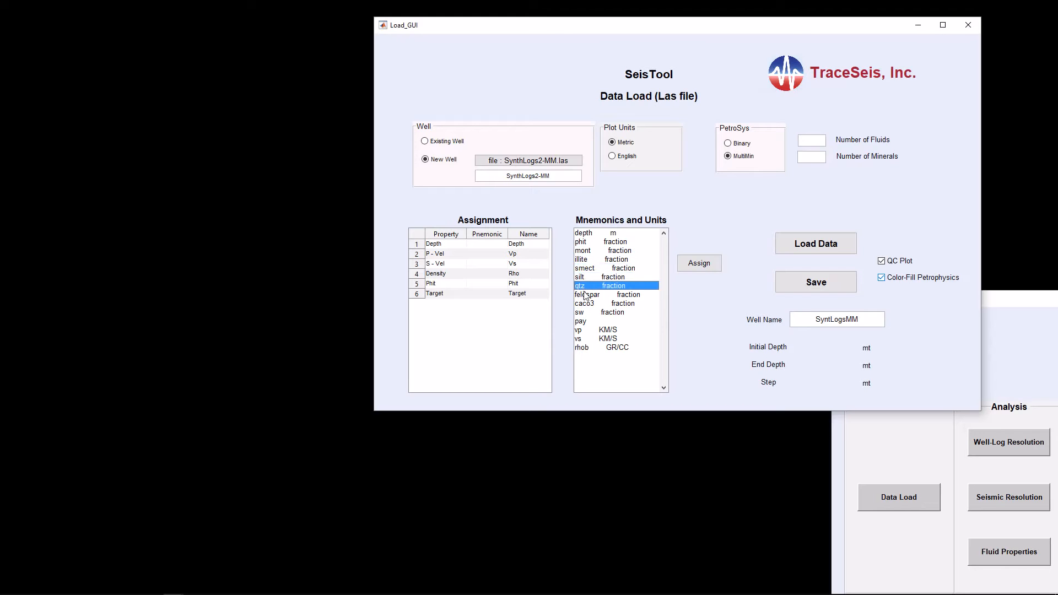
left_click(585, 296)
left_click(586, 303)
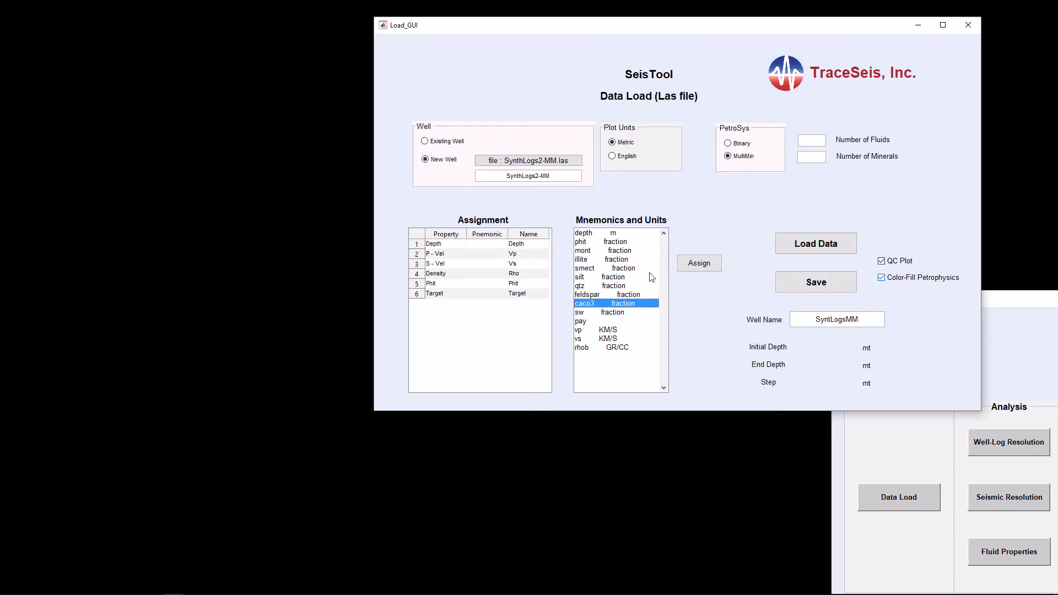
left_click(809, 157)
type("7")
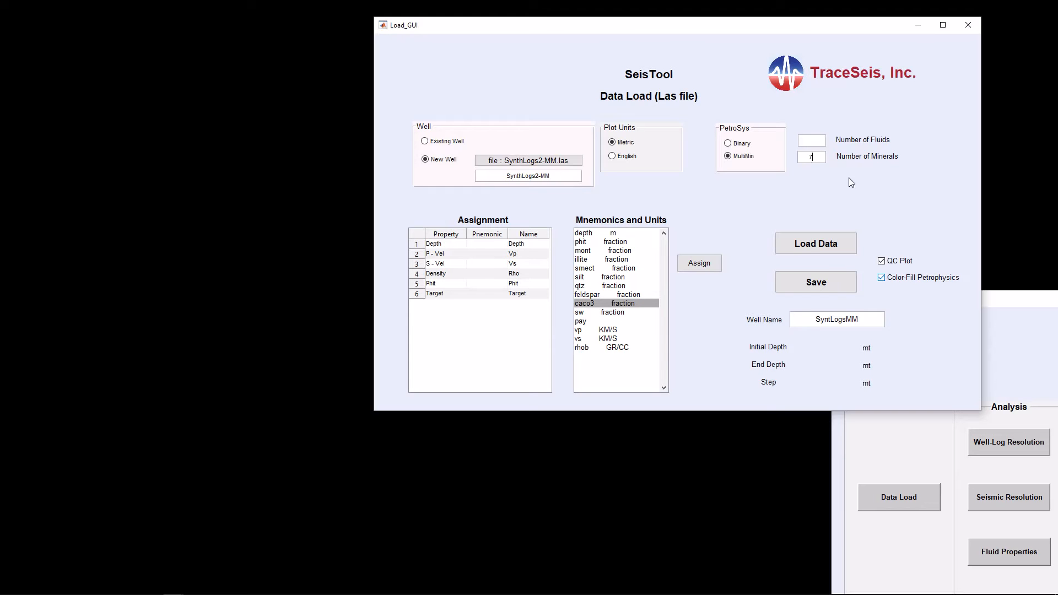
left_click(815, 139)
type("2")
key("Return")
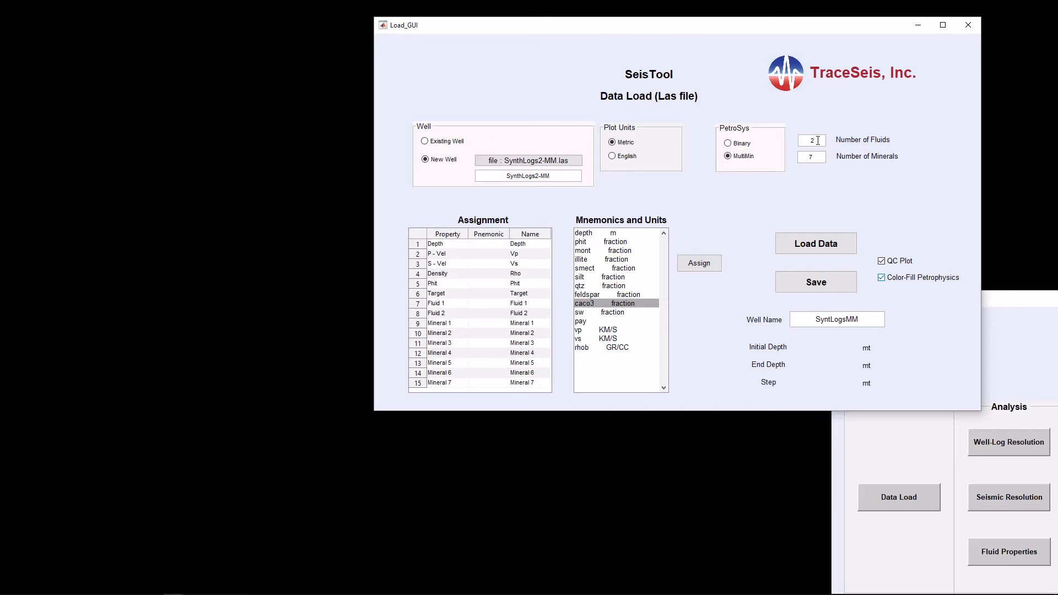
Assign the depth, vp and vs mnemonics to the Depth, P-Vel and S-Vel properties.
left_click(445, 246)
left_click(591, 237)
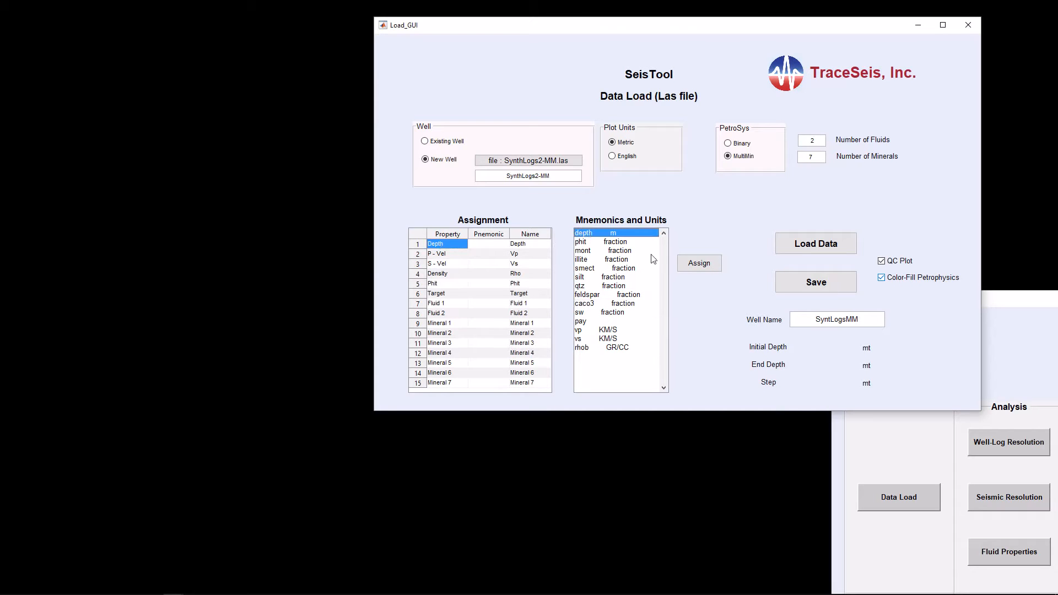
left_click(686, 265)
left_click(442, 254)
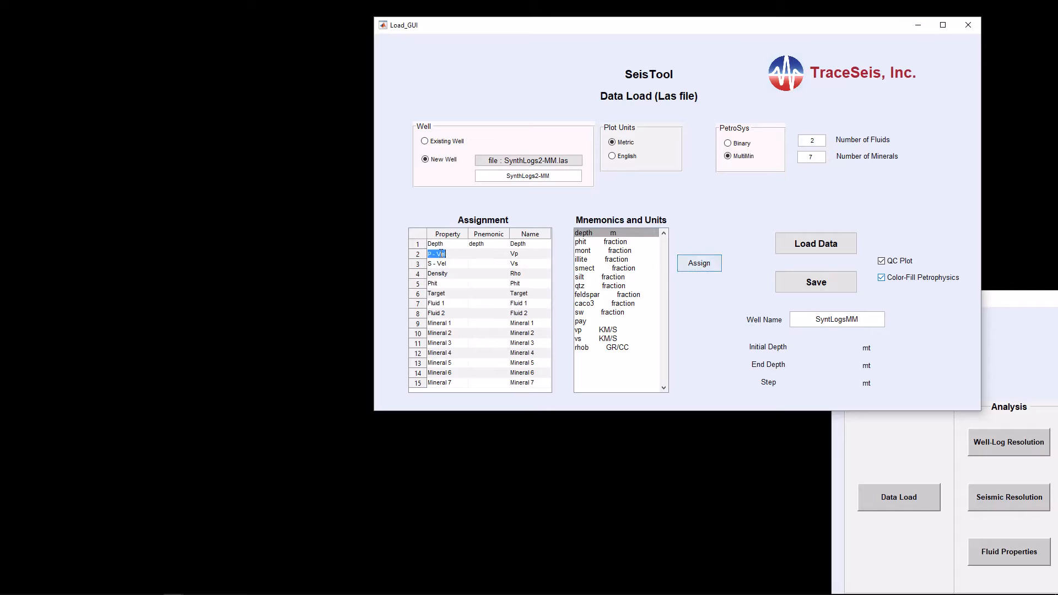
left_click(587, 331)
left_click(689, 260)
left_click(445, 264)
left_click(584, 338)
left_click(690, 269)
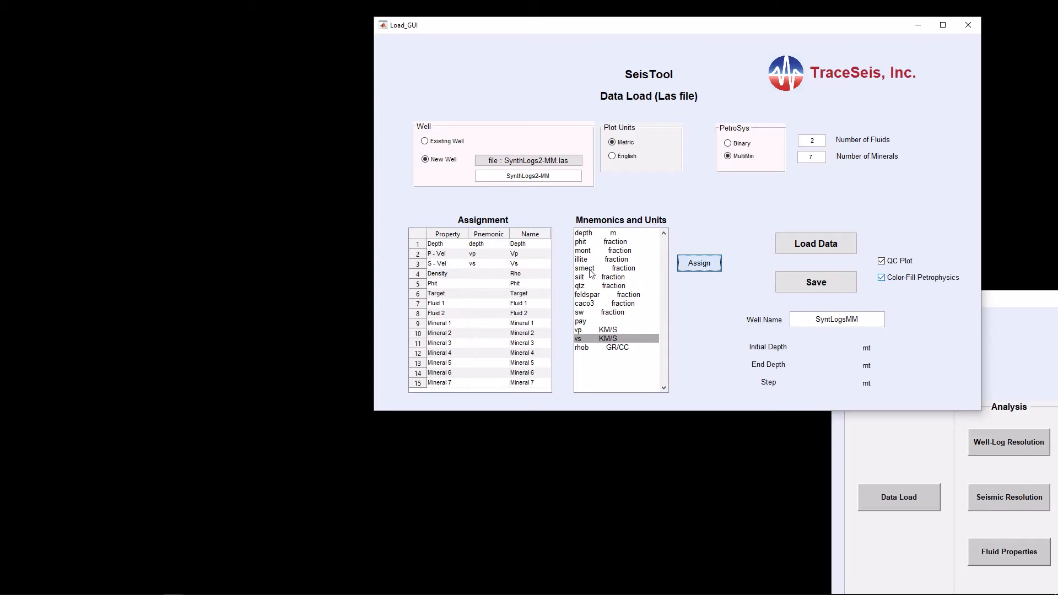
Assign the rhob mnemonic to Density and the phit mnemonic to Phit.
left_click(438, 274)
left_click(599, 347)
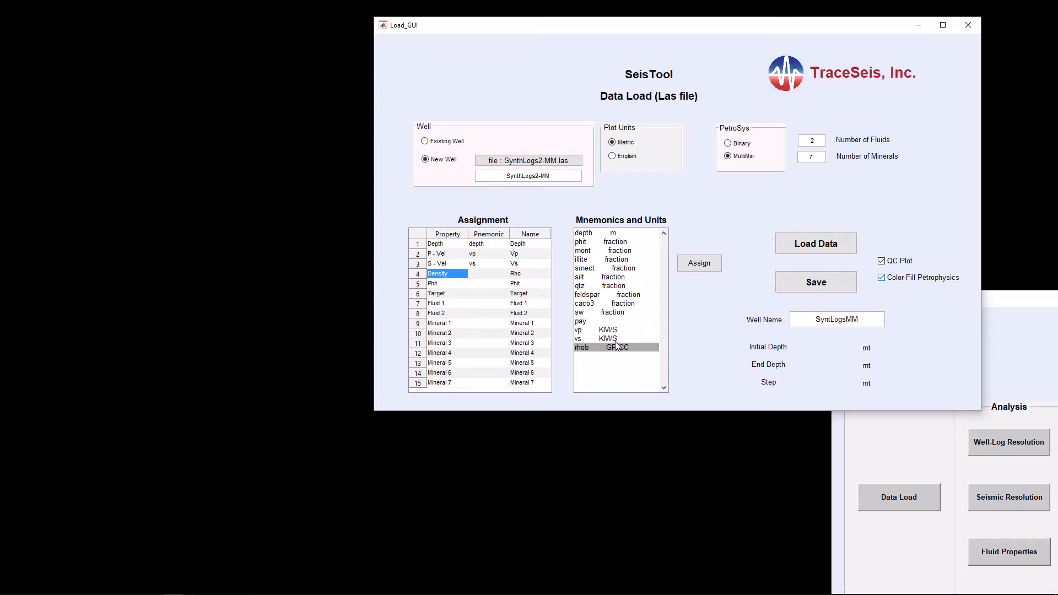
left_click(697, 270)
left_click(433, 284)
left_click(581, 243)
left_click(698, 265)
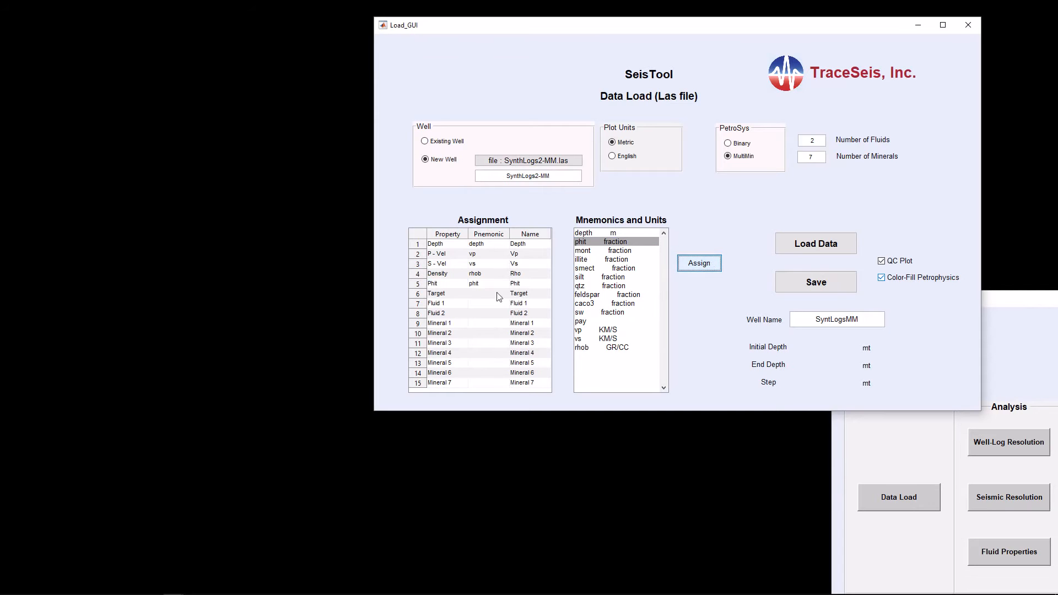
Assign the pay mnemonic to the Target property and name it Pay.
left_click(464, 297)
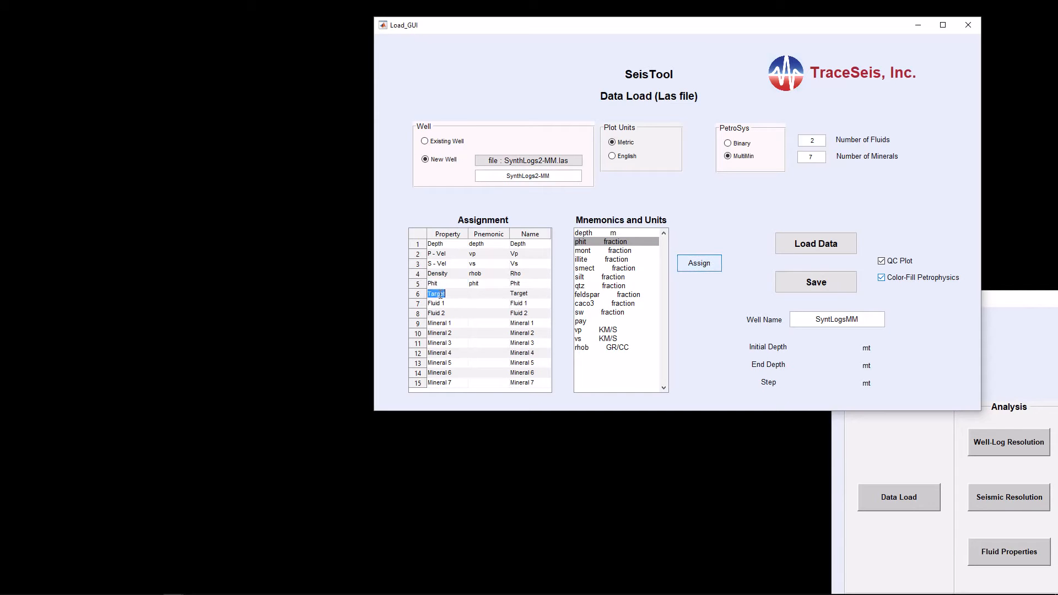
left_click(583, 322)
left_click(699, 263)
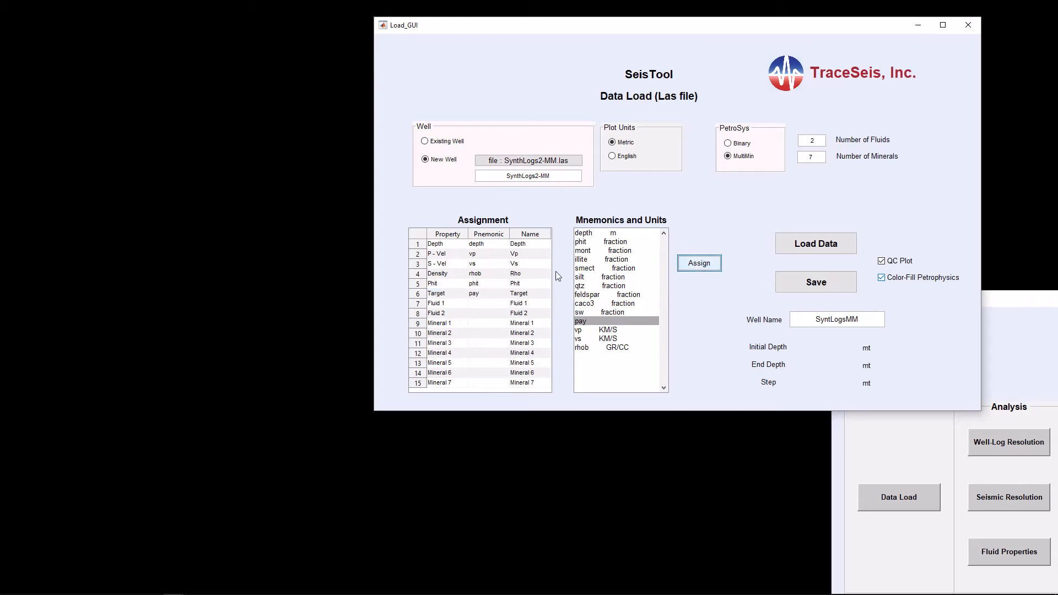
double_click(532, 293)
type("Pay")
Assign the sw mnemonic to both Fluid 1 and Fluid 2.
left_click(485, 303)
left_click(582, 313)
left_click(699, 263)
left_click(693, 269)
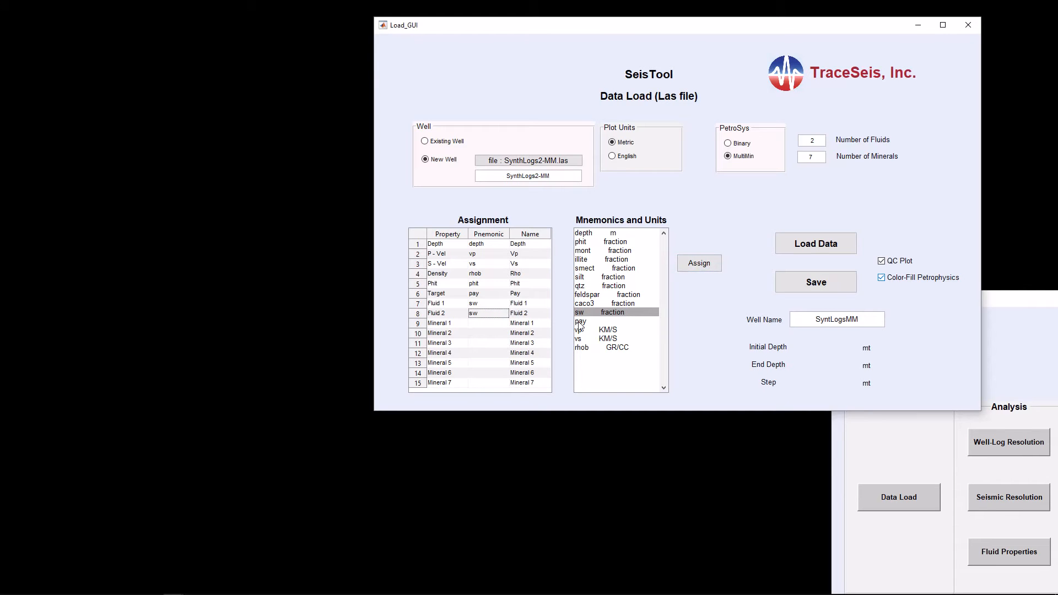
double_click(486, 306)
double_click(487, 314)
double_click(489, 306)
double_click(490, 313)
Name Fluid 1 Gas and Fluid 2 Brine.
double_click(526, 304)
type("Gas")
double_click(525, 314)
type("Br")
Assign the qtz, feldspar and mont mnemonics to Minerals 1, 2 and 3.
left_click(486, 324)
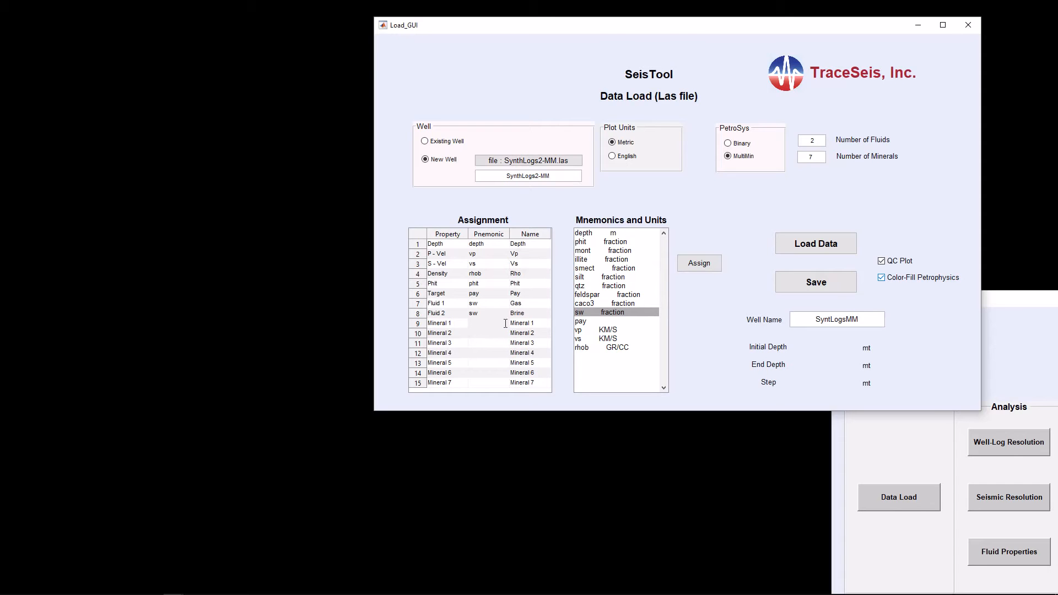
left_click(589, 287)
left_click(699, 263)
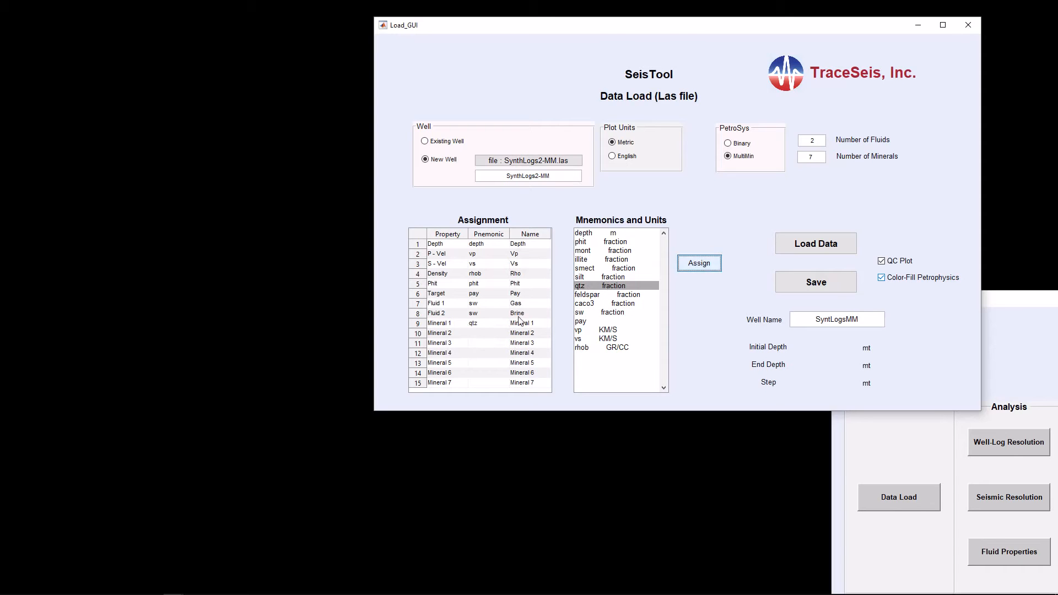
left_click(493, 333)
left_click(586, 294)
left_click(698, 263)
left_click(494, 343)
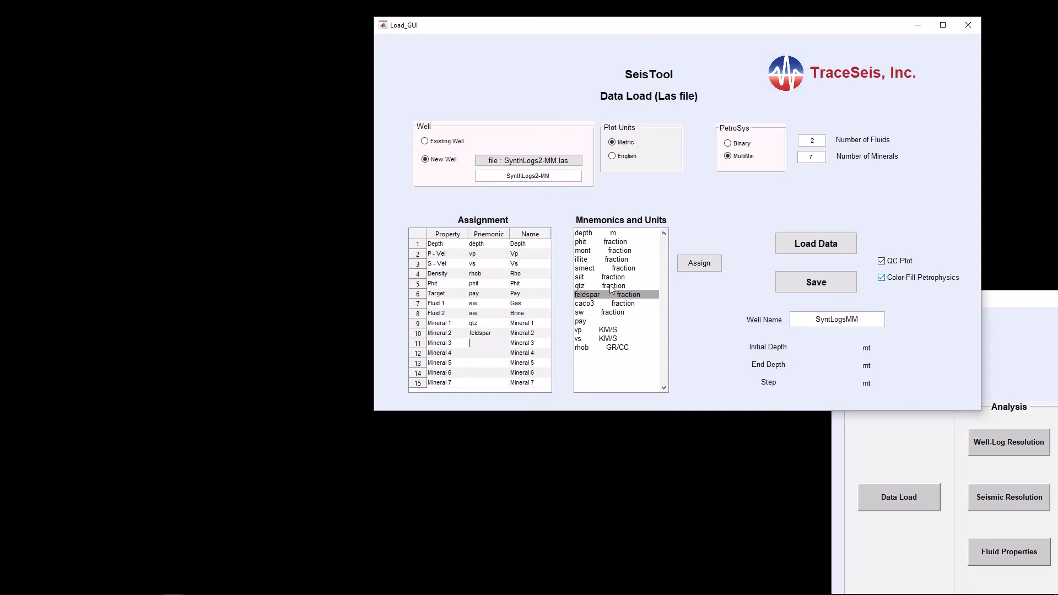
left_click(590, 251)
left_click(699, 263)
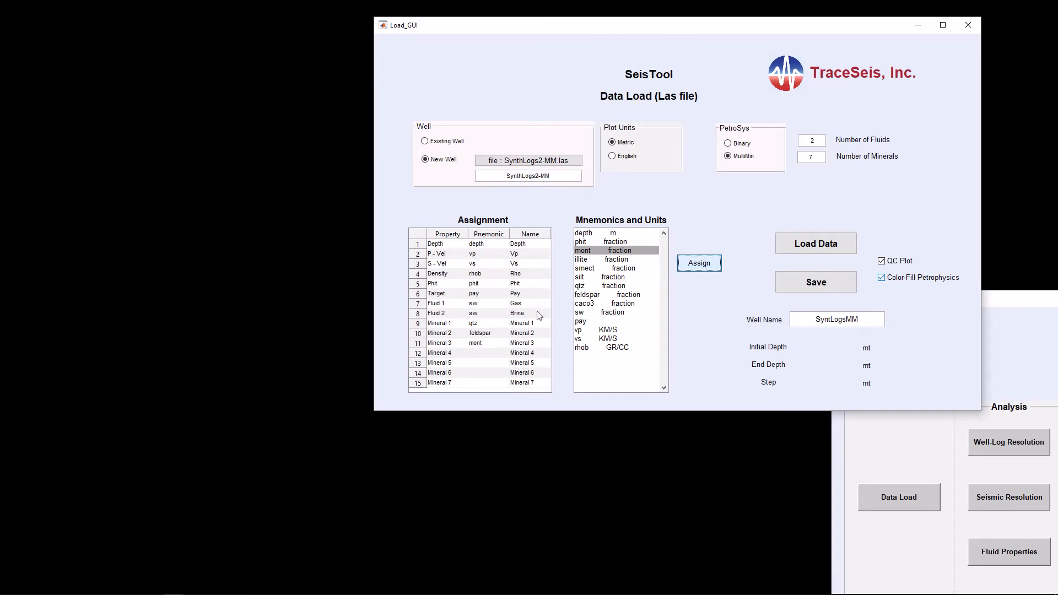
Assign the illite, smect, silt and caco3 mnemonics to Minerals 4 through 7.
left_click(488, 353)
left_click(596, 260)
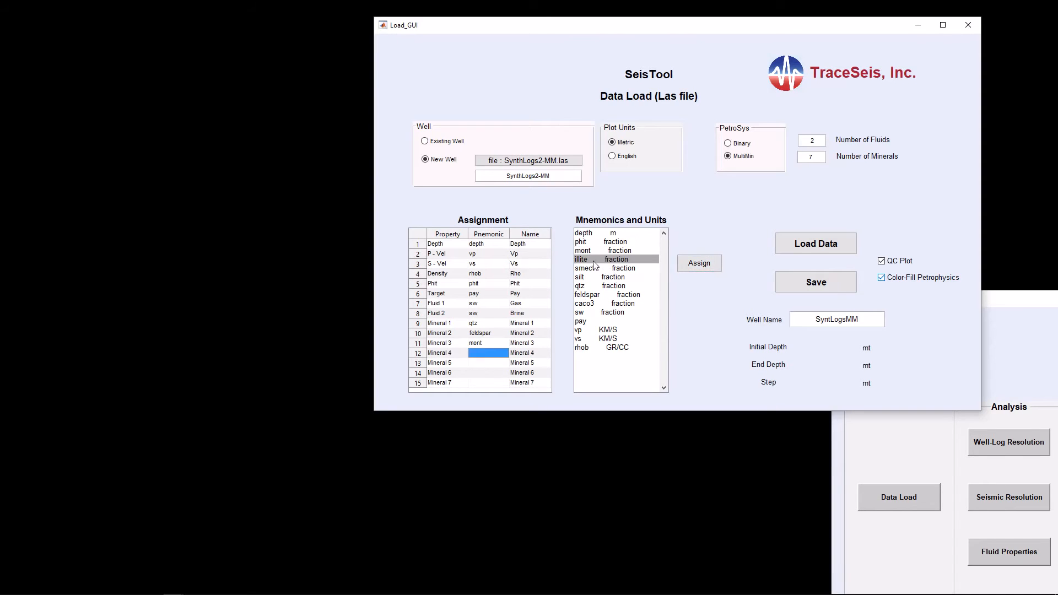
left_click(700, 264)
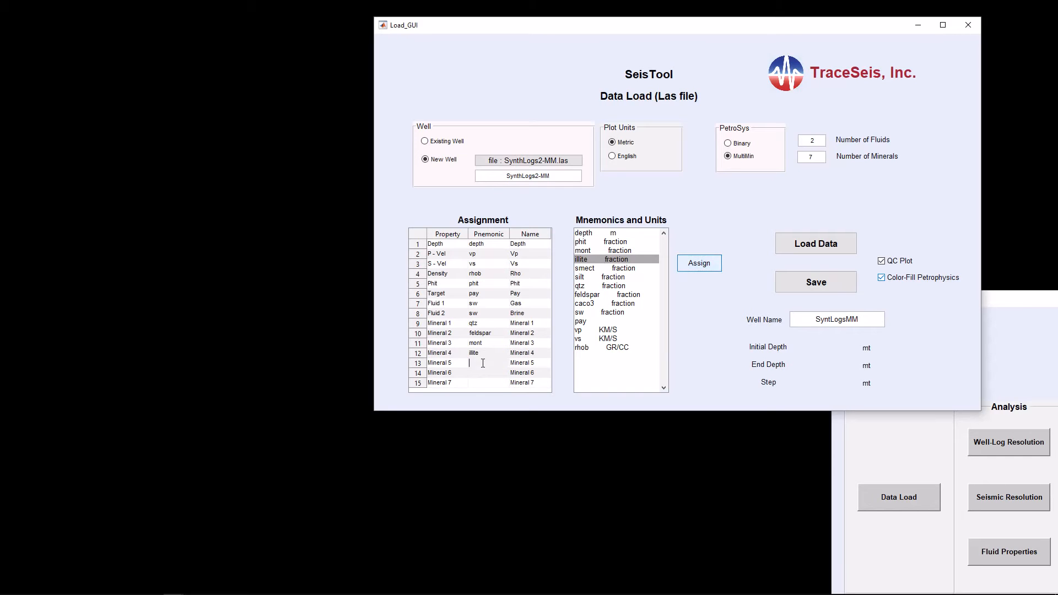
left_click(588, 269)
left_click(693, 268)
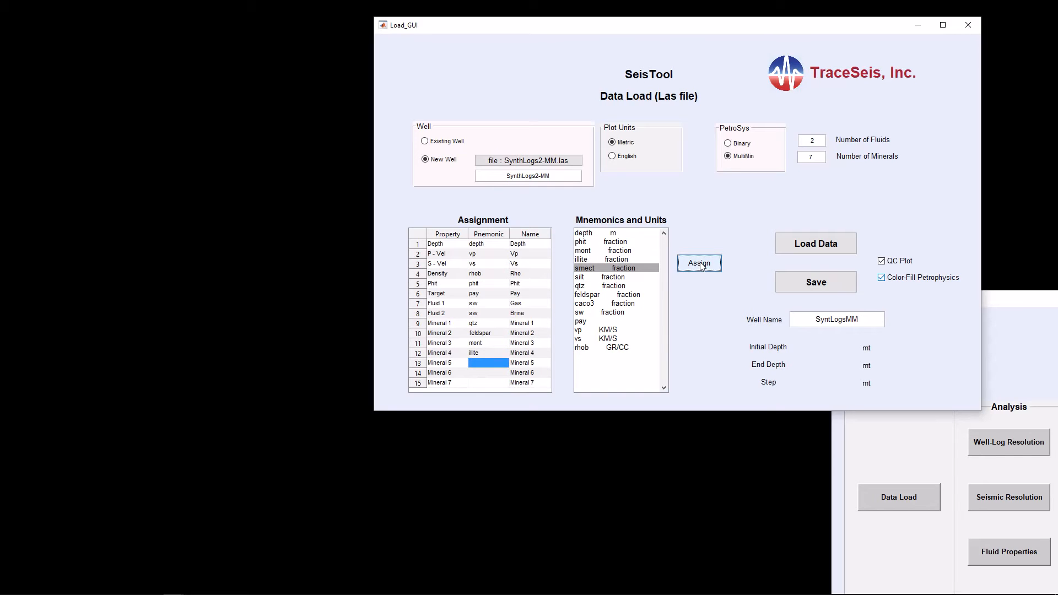
left_click(489, 374)
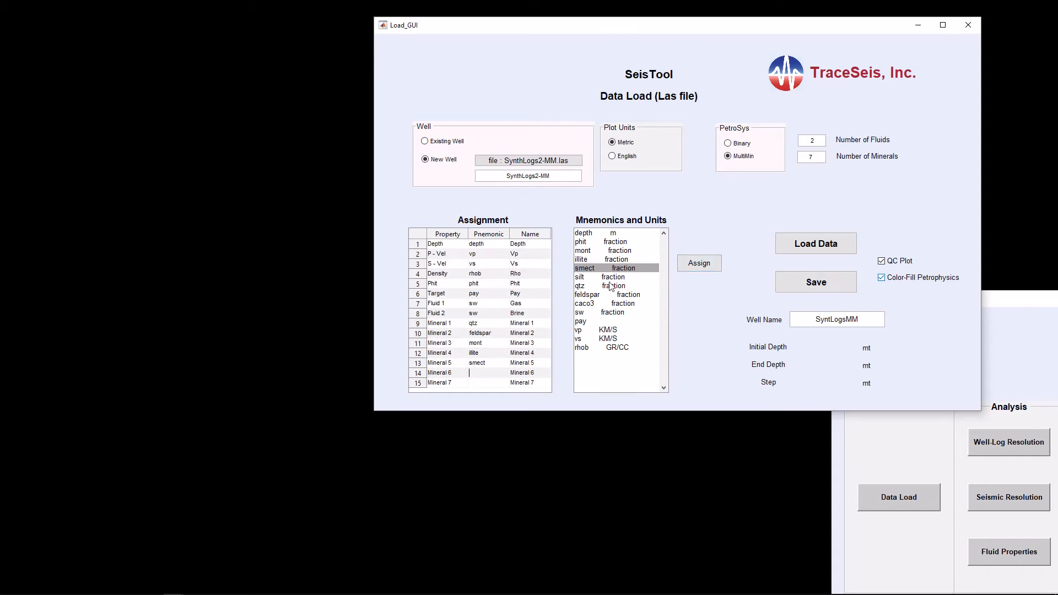
left_click(603, 277)
left_click(693, 269)
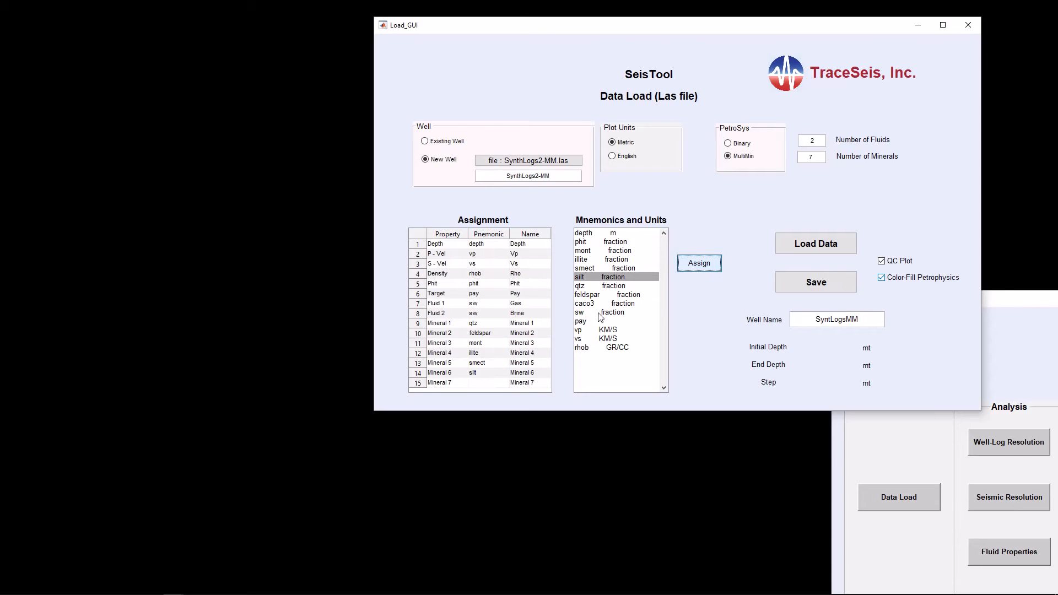
left_click(488, 384)
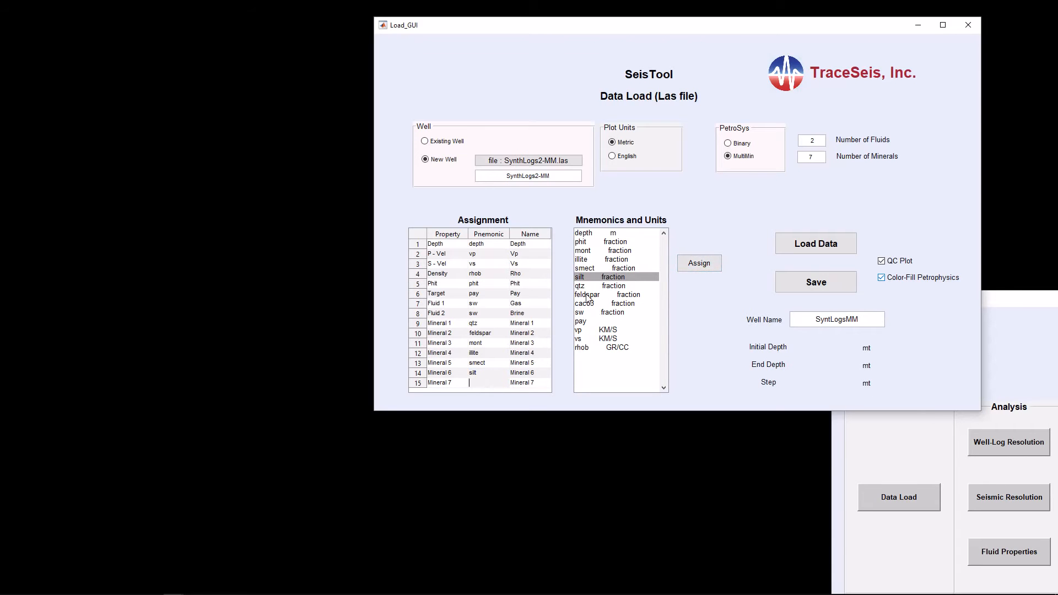
left_click(588, 304)
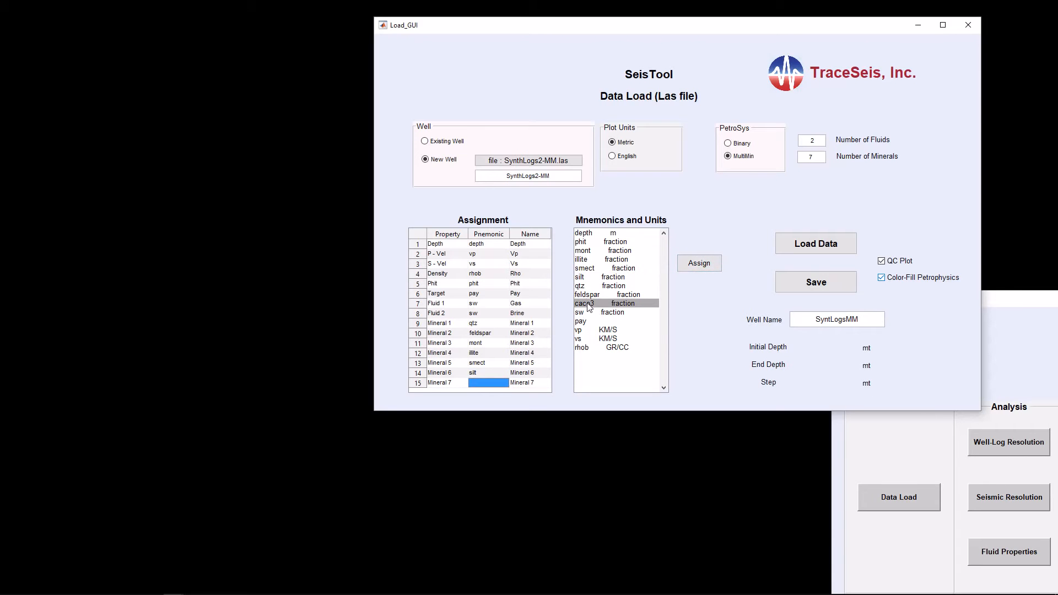
left_click(698, 269)
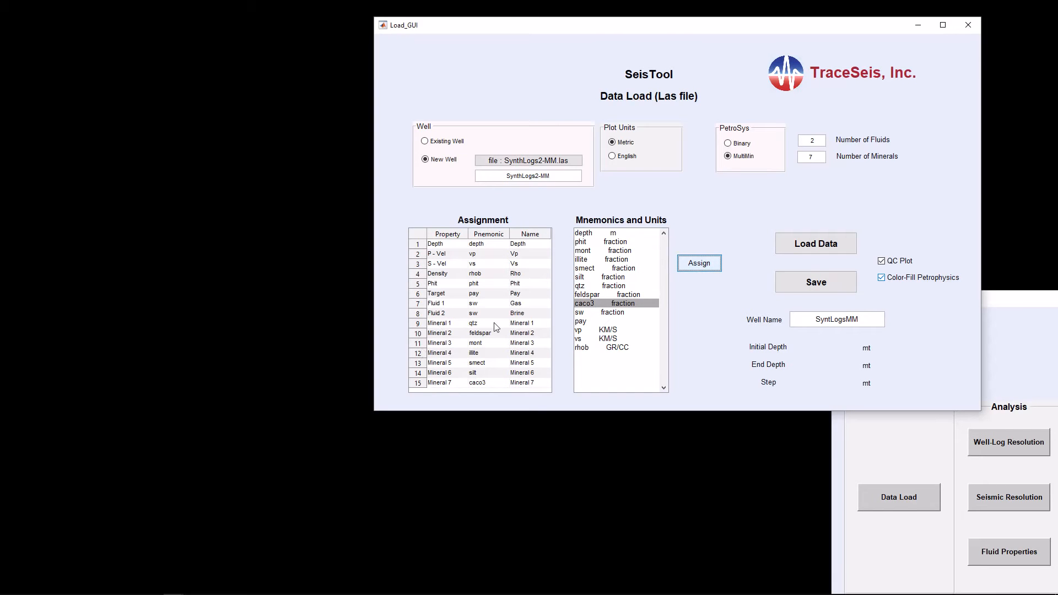
Name Minerals 1, 2 and 3 Qtz, Fps and Mont.
double_click(527, 321)
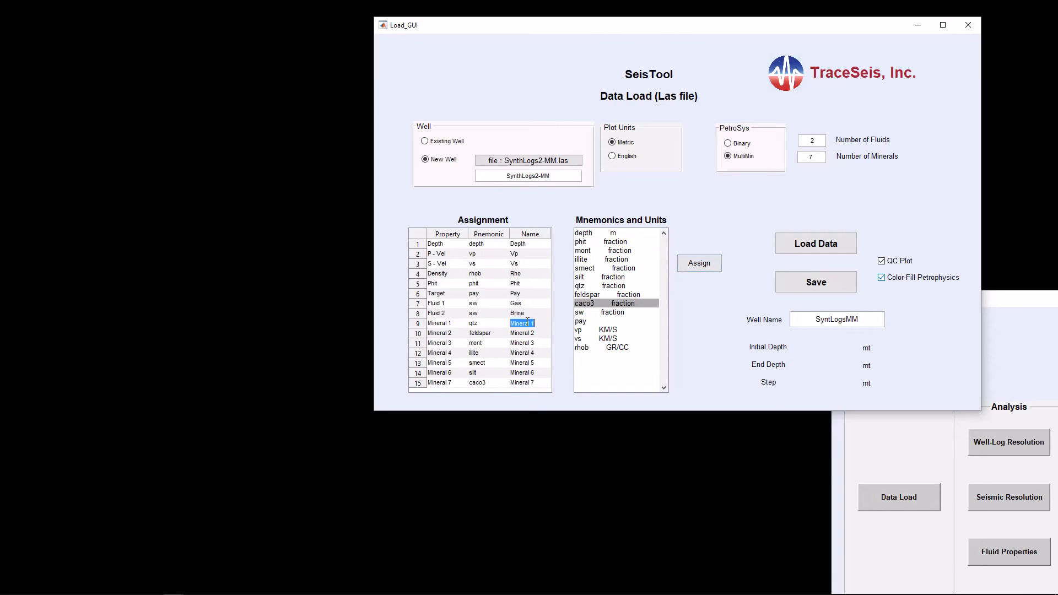
type("Qtz")
double_click(522, 336)
type("Fps")
double_click(523, 344)
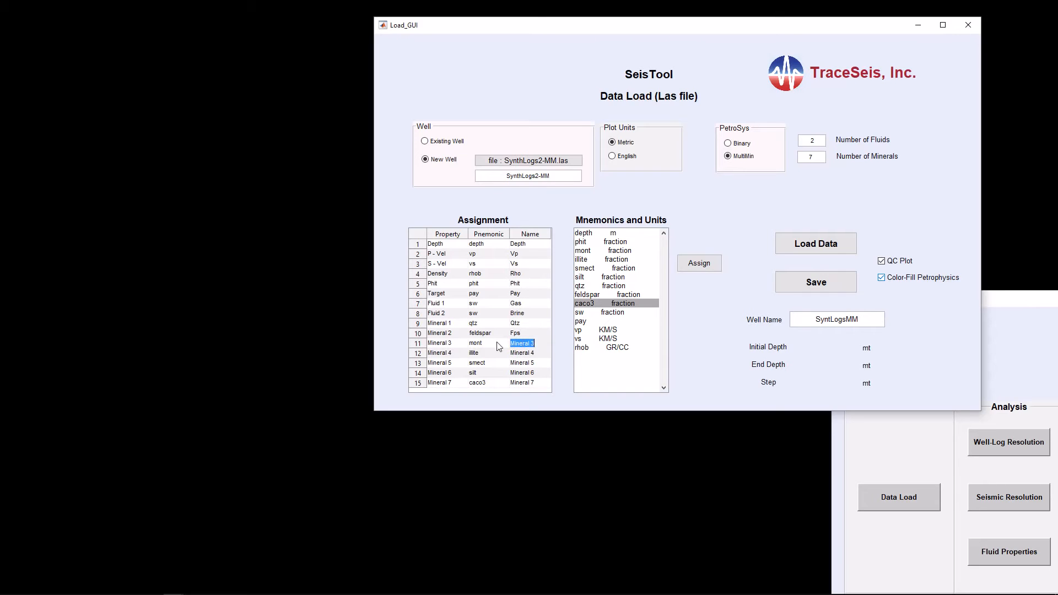
type("Mont")
key("Return")
Name Minerals 4 through 7 Illite, Smec, Silt and CaCO3.
double_click(517, 353)
type("Illite")
double_click(518, 362)
type("Smec")
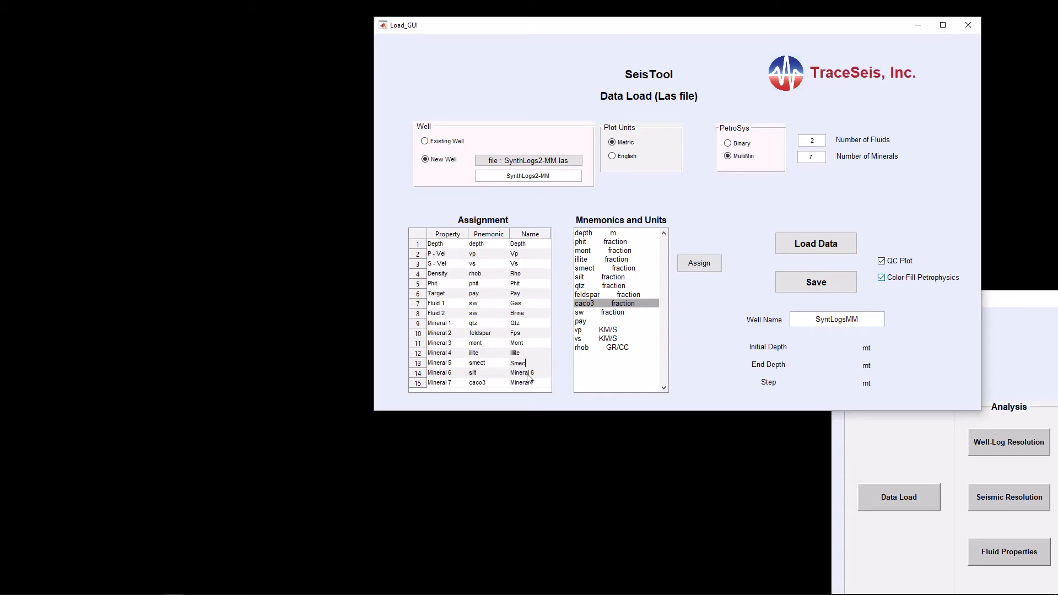
double_click(528, 373)
type("Silt")
double_click(530, 384)
type("CaCO3")
Turn off Color-Fill Petrophysics, load the MultiMin well data, and close its input QC plot after viewing it.
left_click(882, 278)
left_click(821, 253)
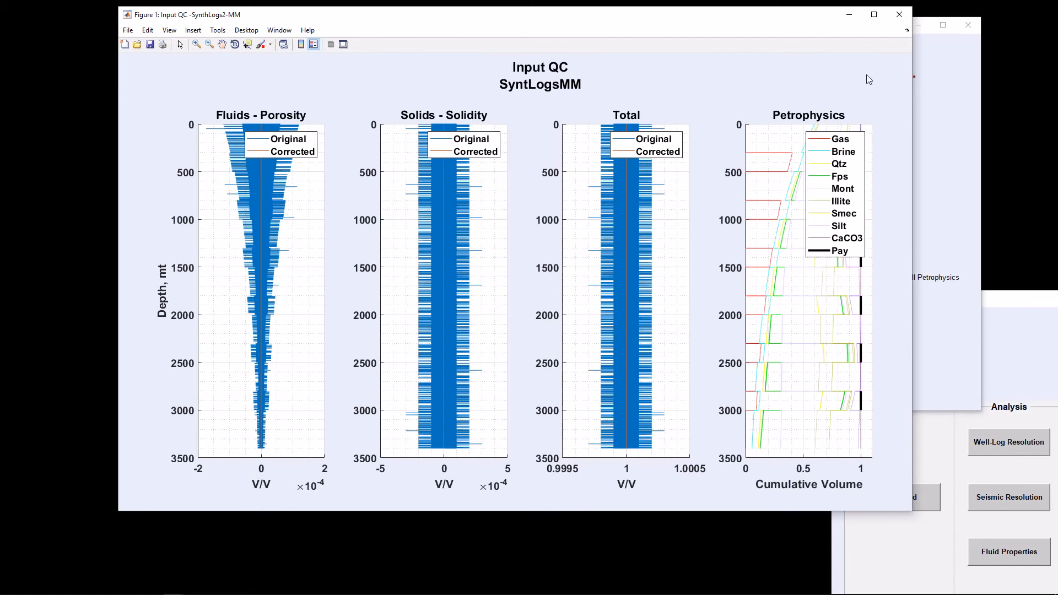
left_click(904, 32)
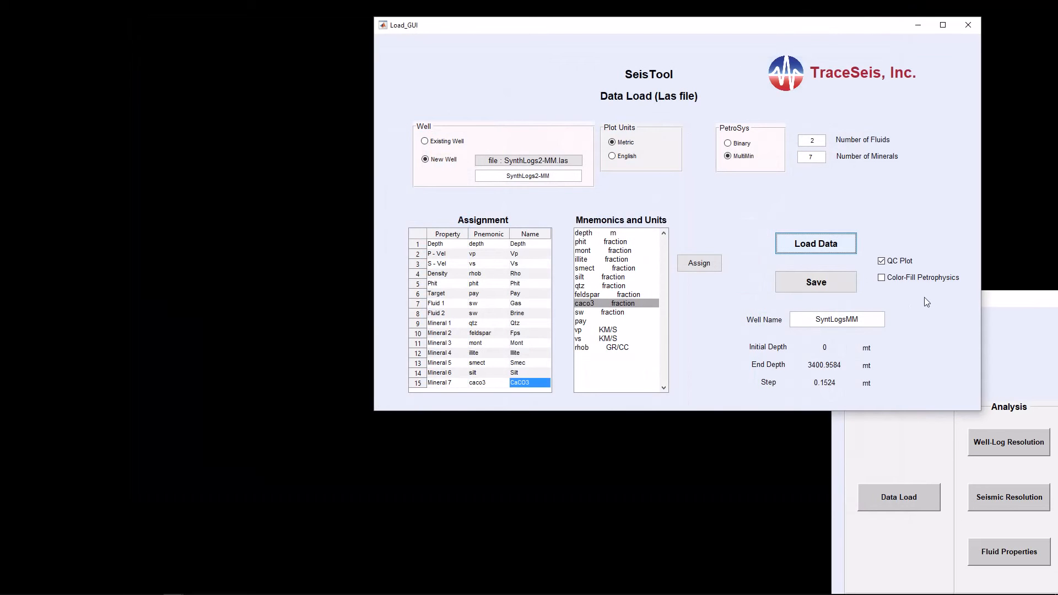
Enable Color-Fill Petrophysics, reload the data to view the filled QC plot, and close the plot.
left_click(881, 277)
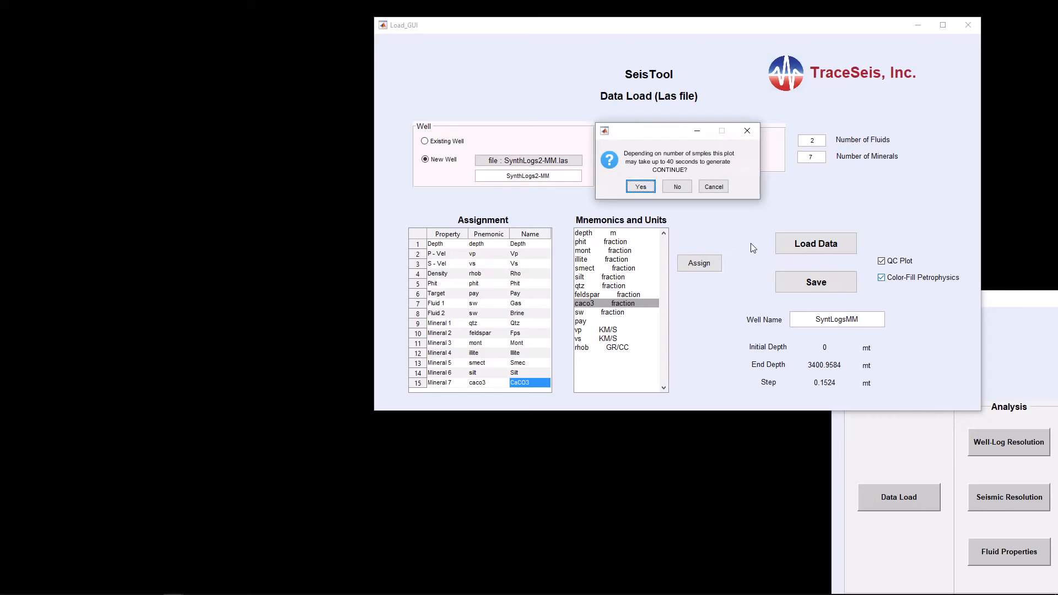
left_click(642, 187)
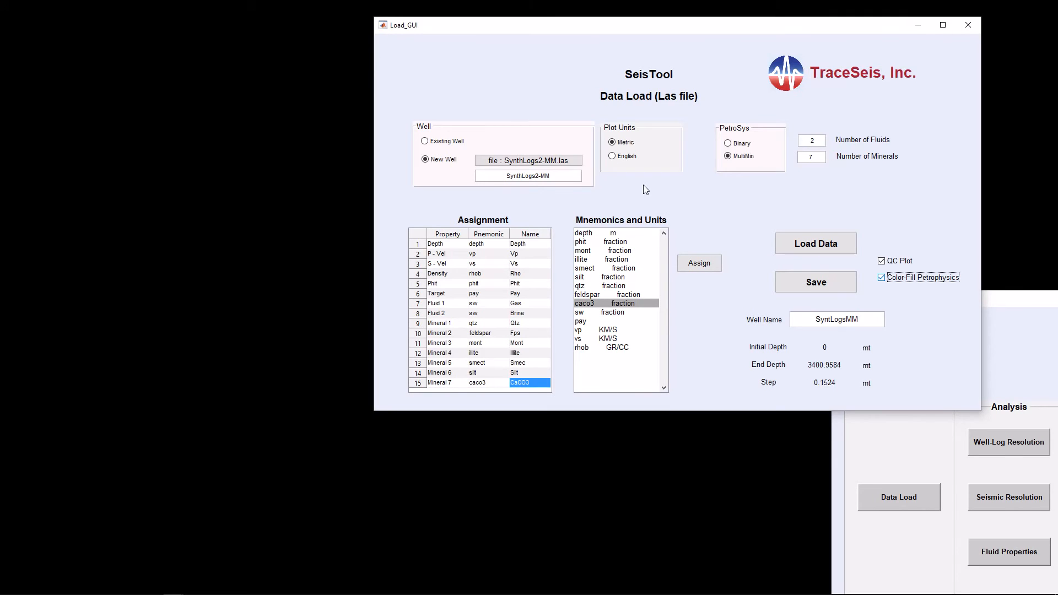
left_click(819, 248)
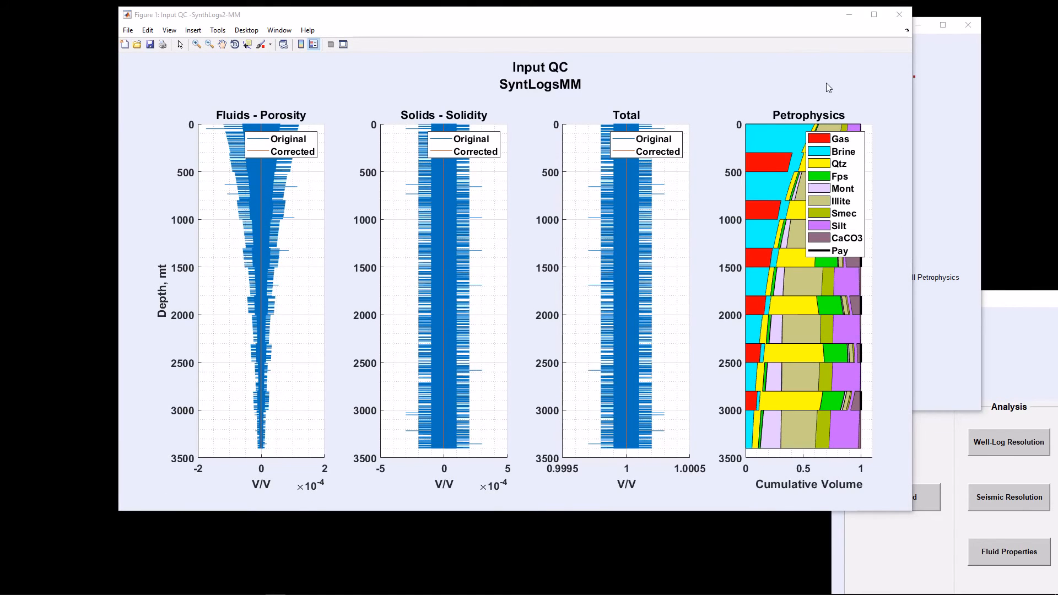
left_click(898, 15)
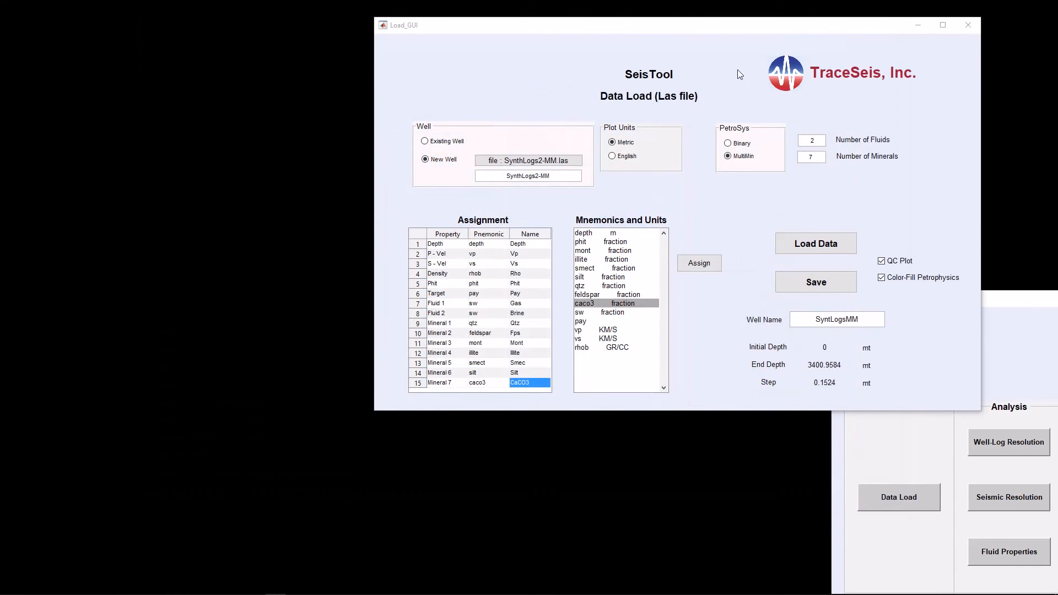
Disable Color-Fill Petrophysics and reload the data to generate the line-only input QC plot.
left_click(882, 277)
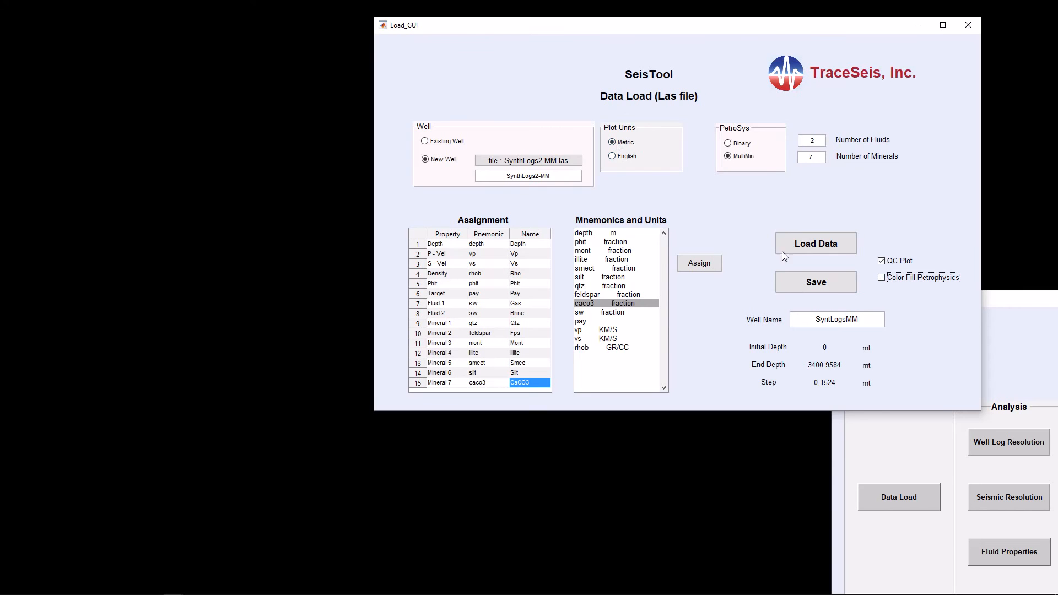
left_click(833, 249)
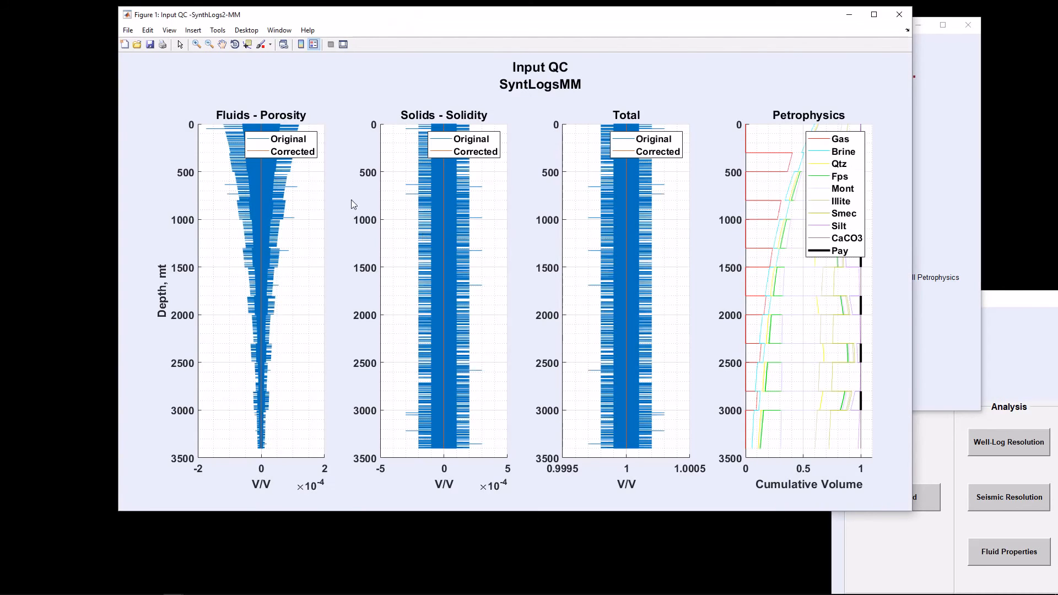
Switch the plot units to English, save the well, and reload the data to view the QC plot, closing it after viewing.
left_click(899, 18)
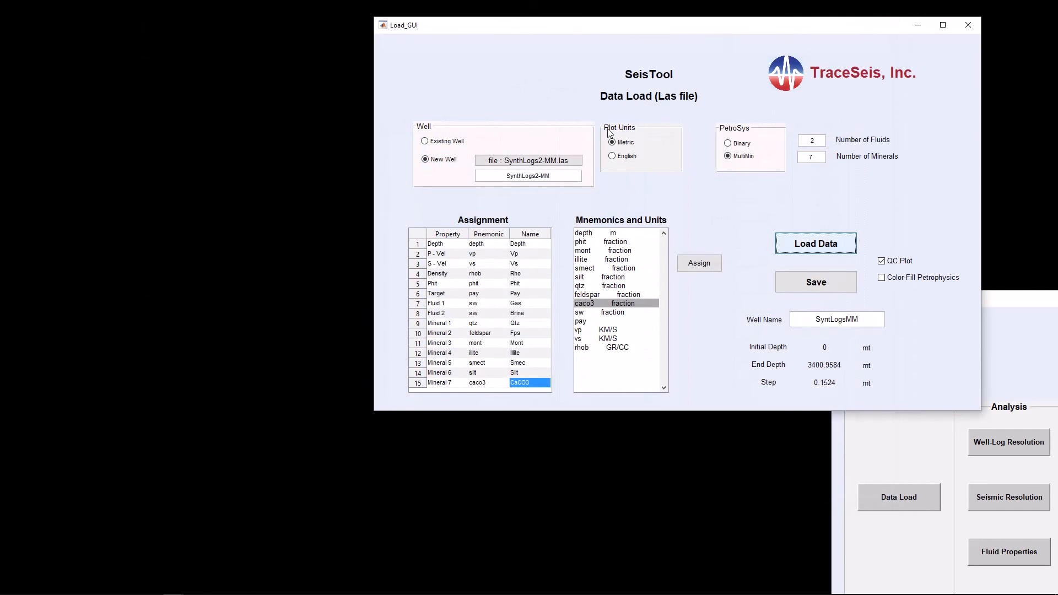
left_click(613, 156)
left_click(844, 283)
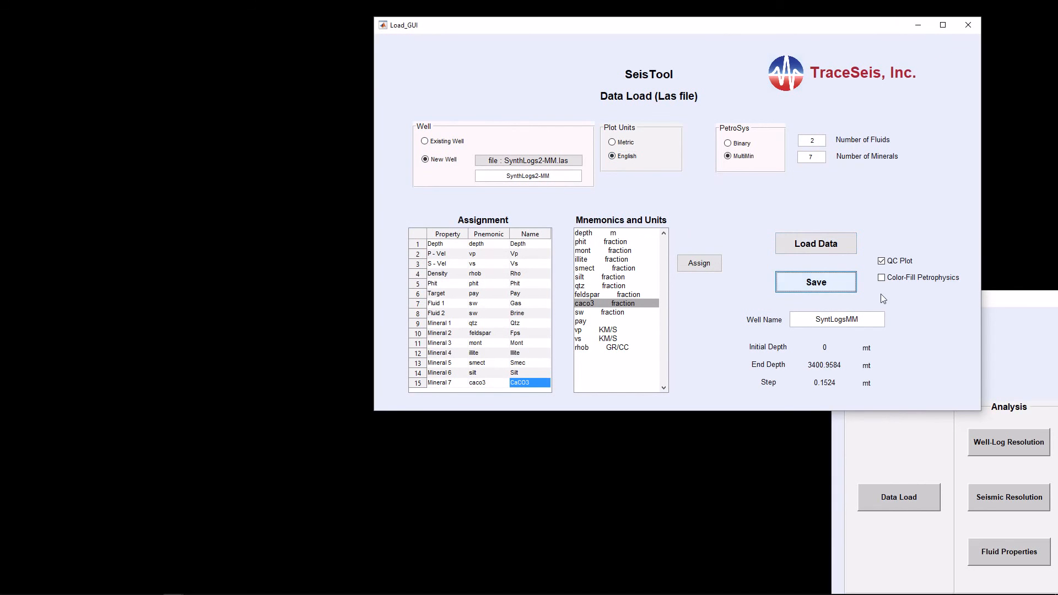
left_click(816, 243)
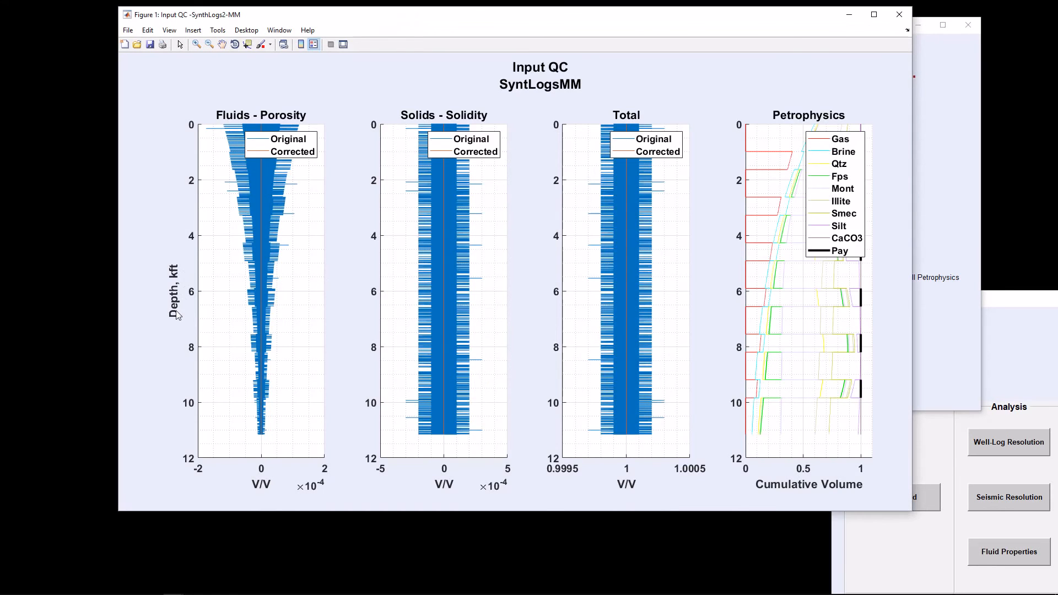
left_click(898, 15)
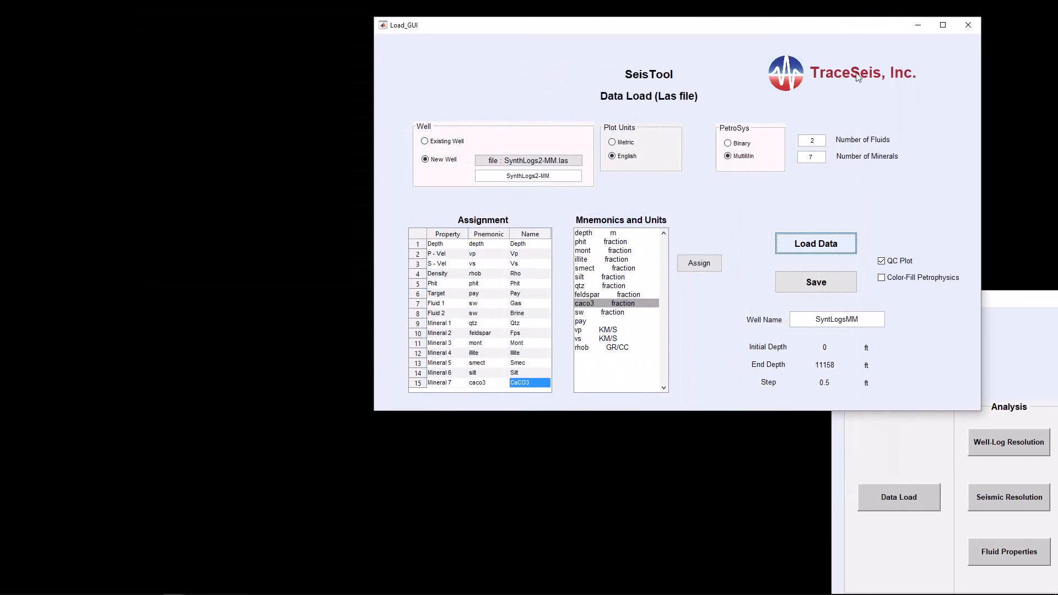
Return the plot units to Metric and rename the new well's file as Tut02-MM.
left_click(612, 143)
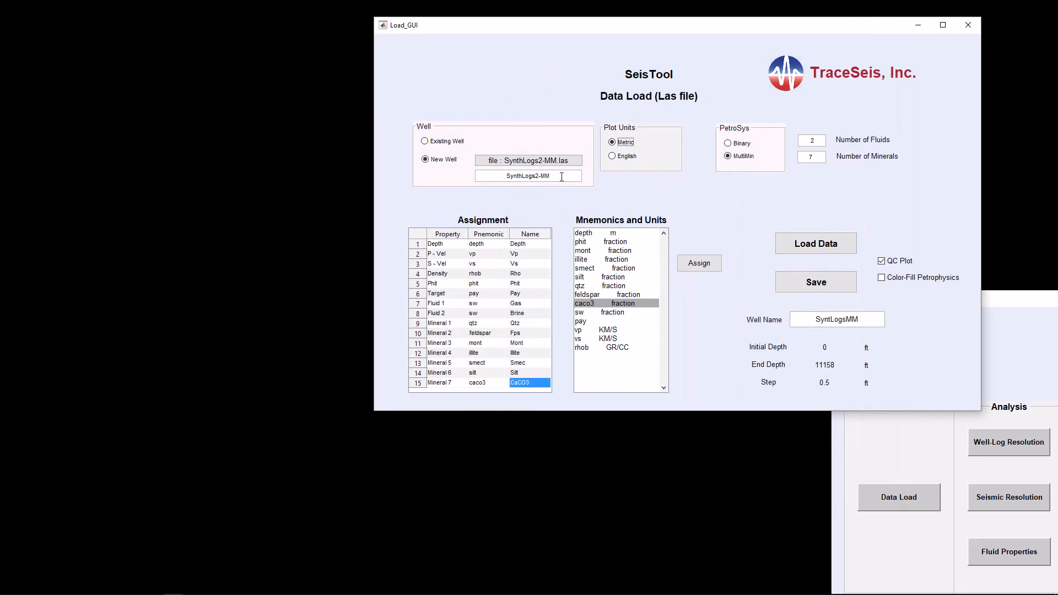
left_click_drag(557, 177, 485, 175)
type("Tut02-MM")
Replace the well name with "Tutorial 02 - MM" and save the MultiMin well.
left_click(870, 319)
left_click_drag(870, 318, 800, 318)
key("BackSpace")
type("Tutorial 02 - MM")
left_click(826, 284)
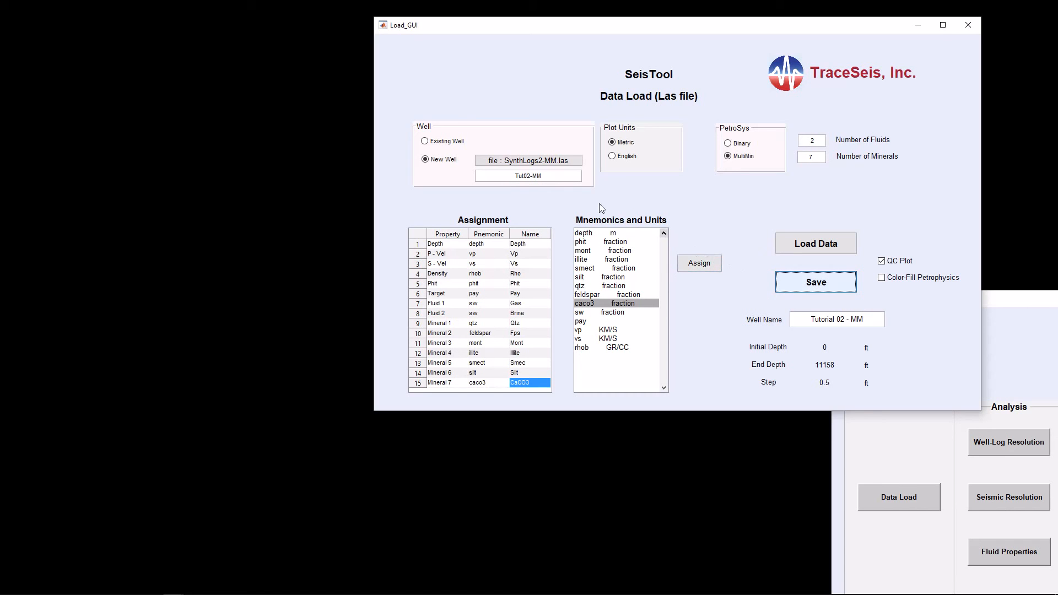
Switch to existing wells and check the list of stored wells for Tut02-MM without loading one.
left_click(425, 142)
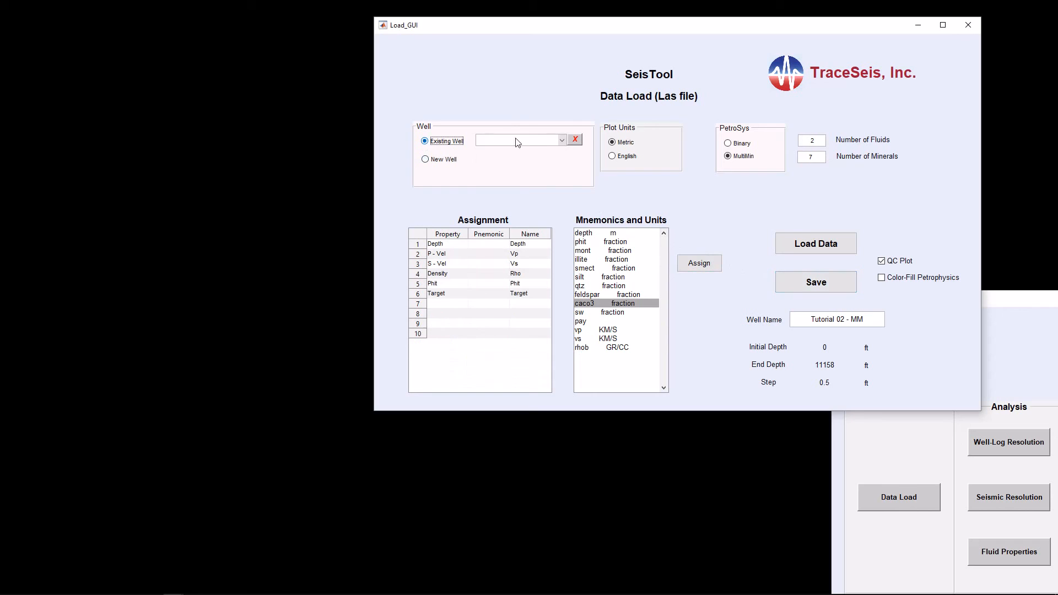
left_click(562, 141)
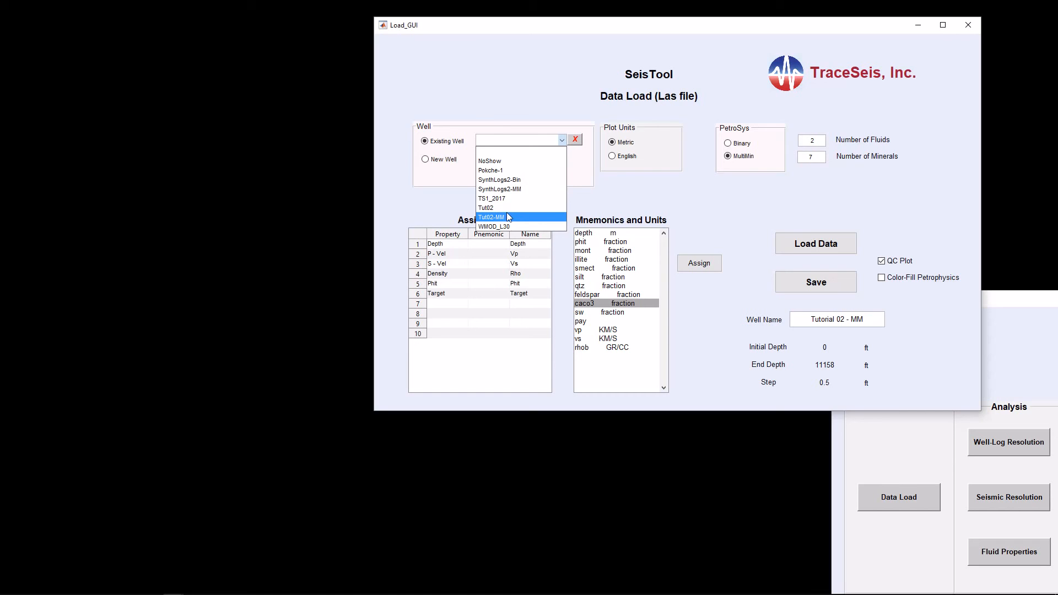
left_click(817, 198)
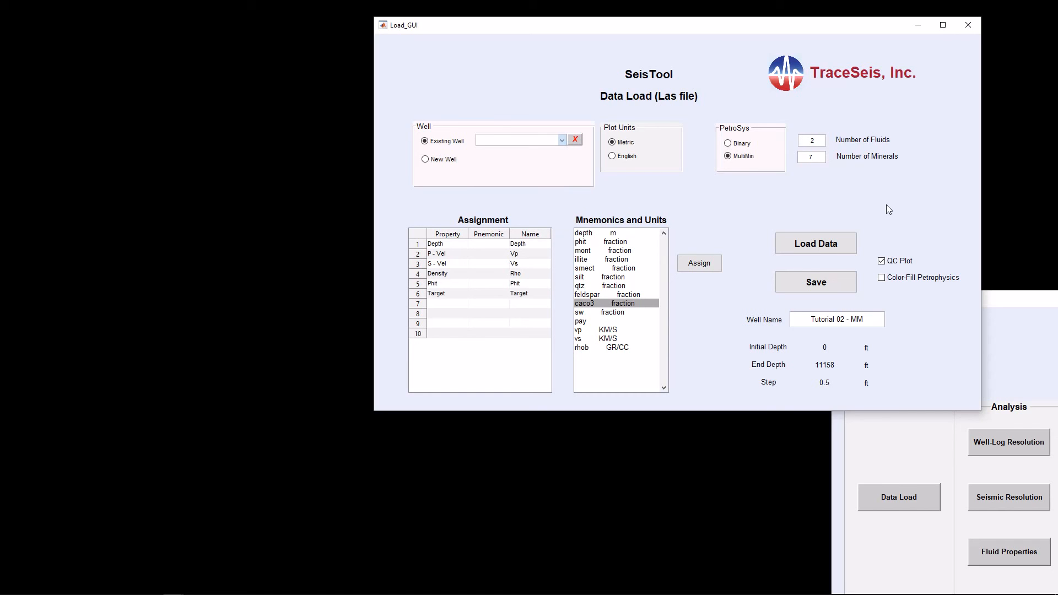